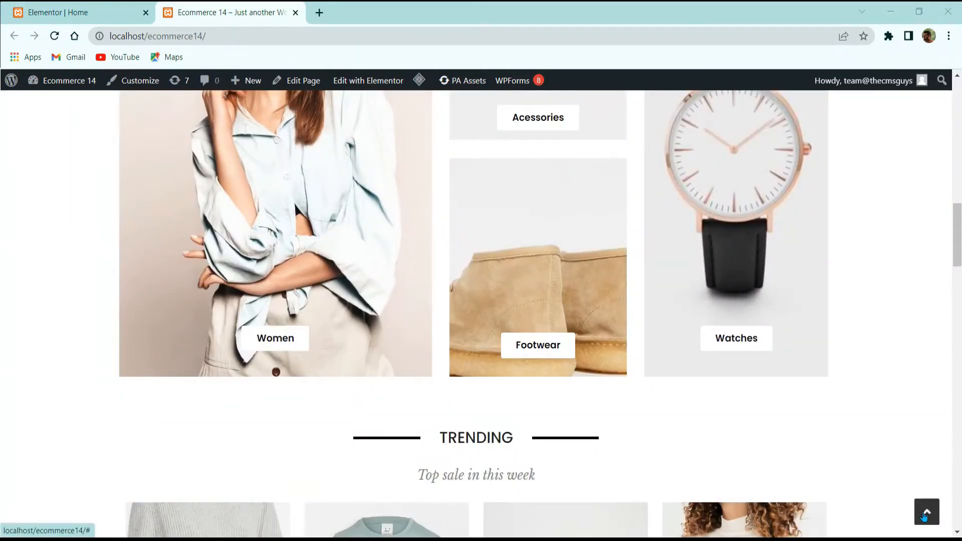
- Look through the shop's home page down to the footer and test its existing back-to-top button
scroll(885, 451, down, 15)
scroll(858, 412, up, 4)
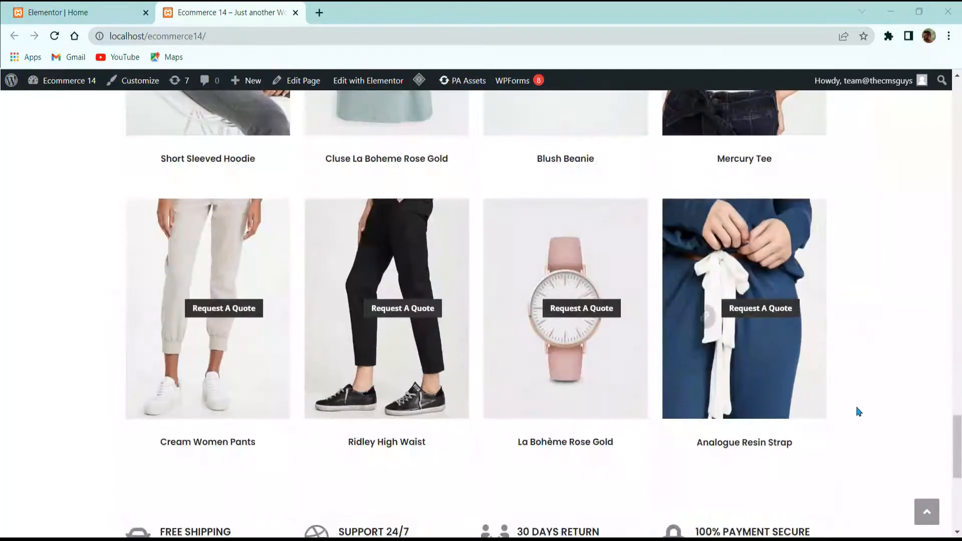
click(927, 510)
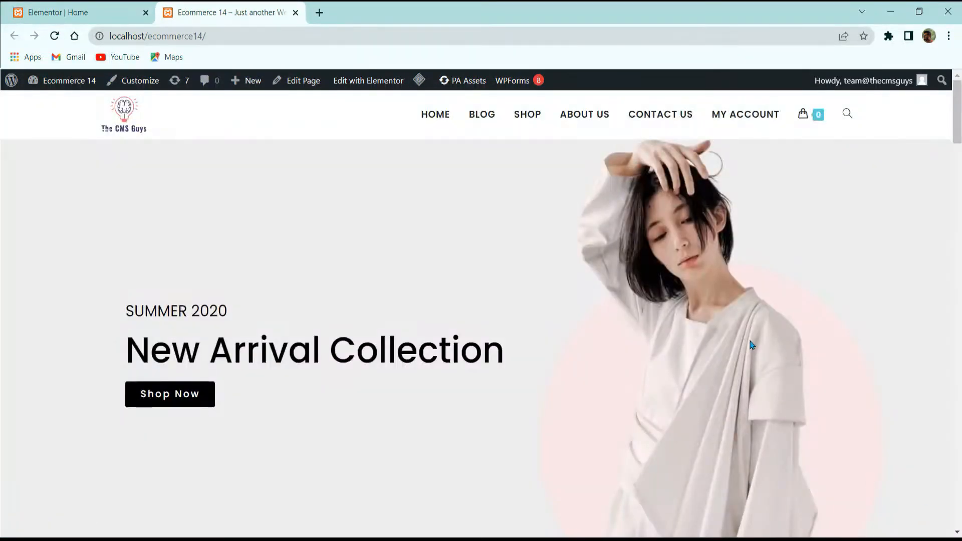
scroll(751, 345, down, 20)
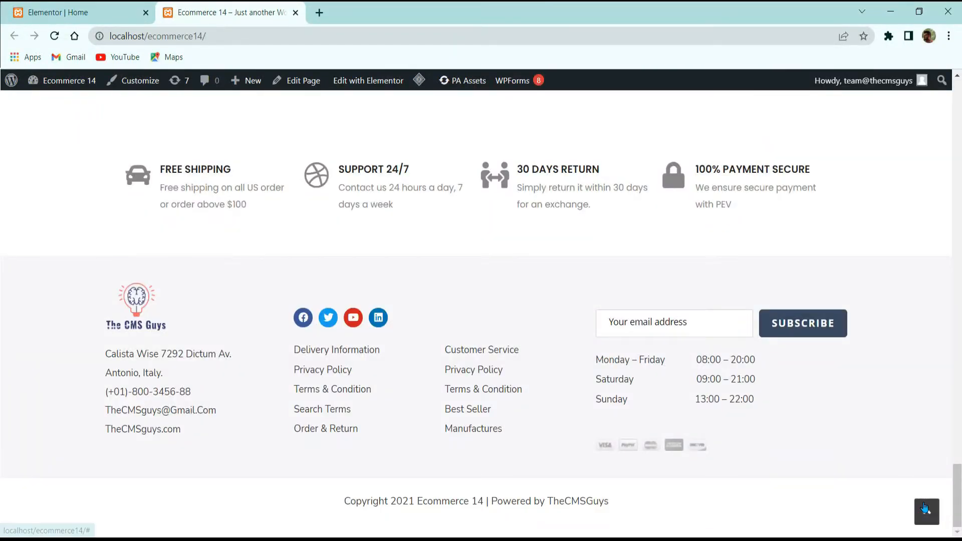
click(926, 510)
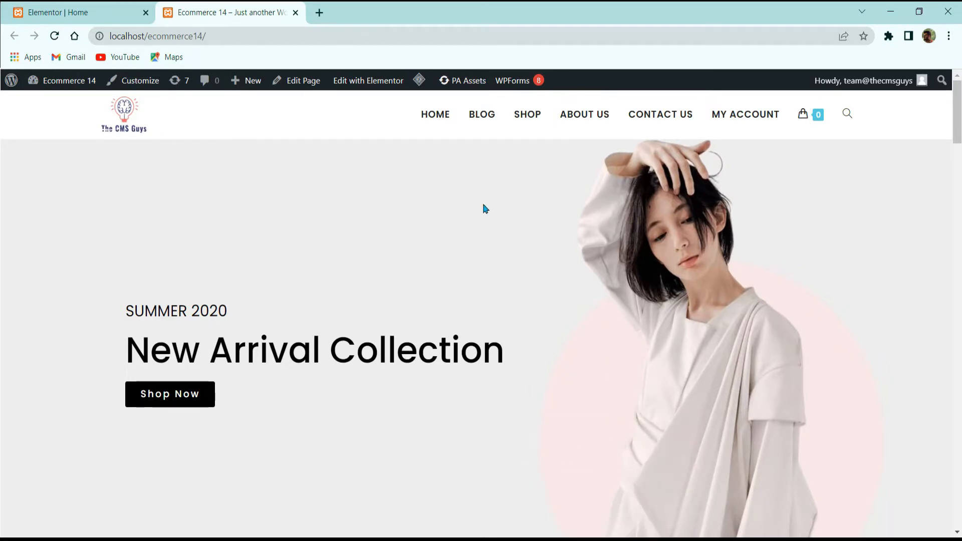
- Go from the site's dashboard to the page for adding new plugins, and open the live site in a separate tab
mouse_move(69, 81)
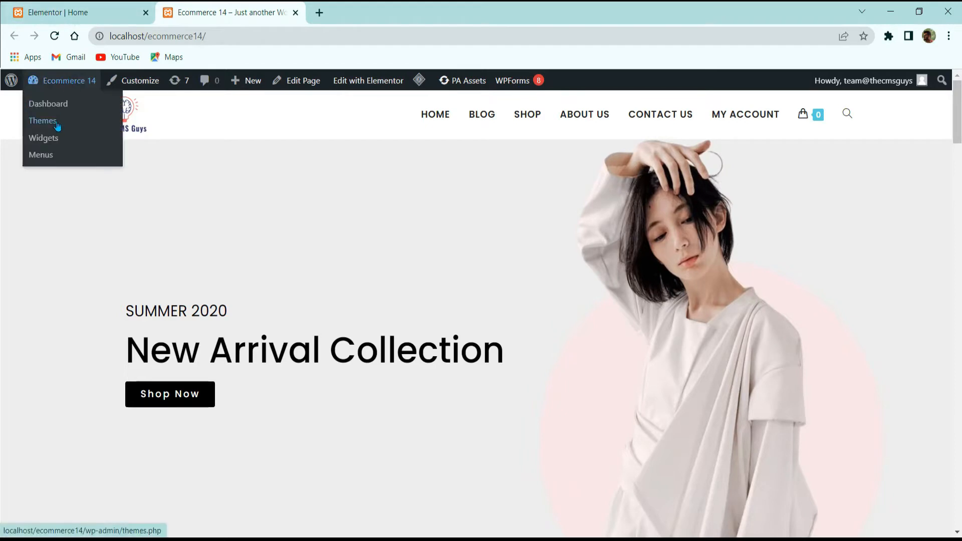
click(60, 106)
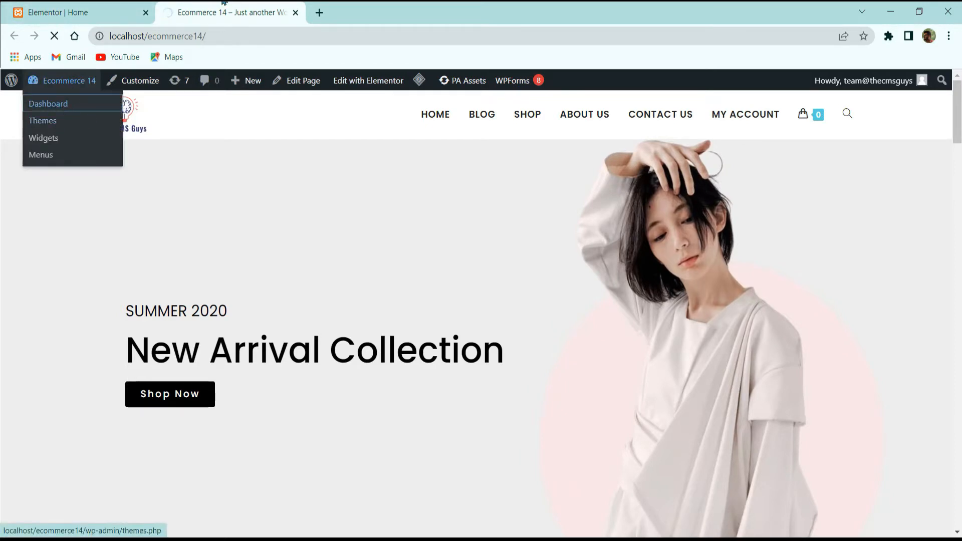
drag(161, 13, 45, 13)
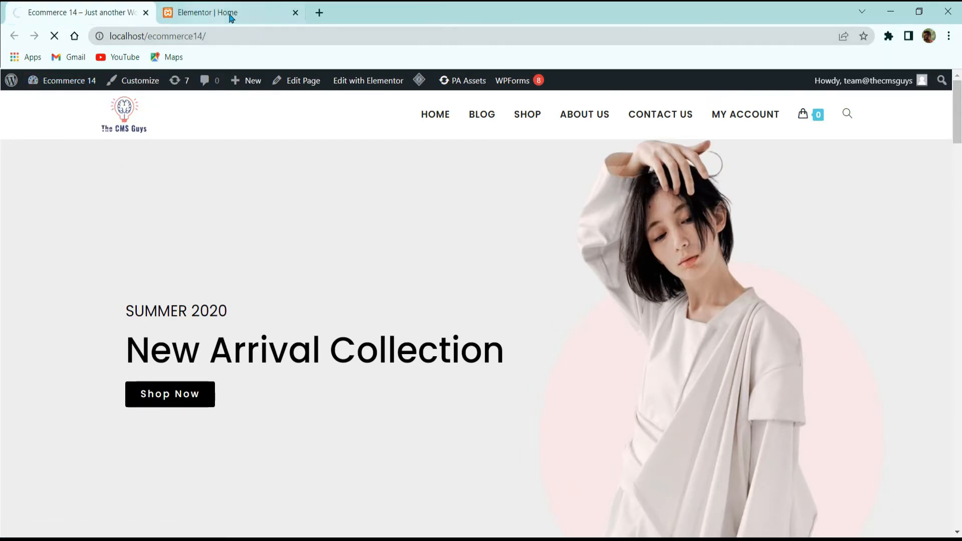
scroll(58, 247, down, 7)
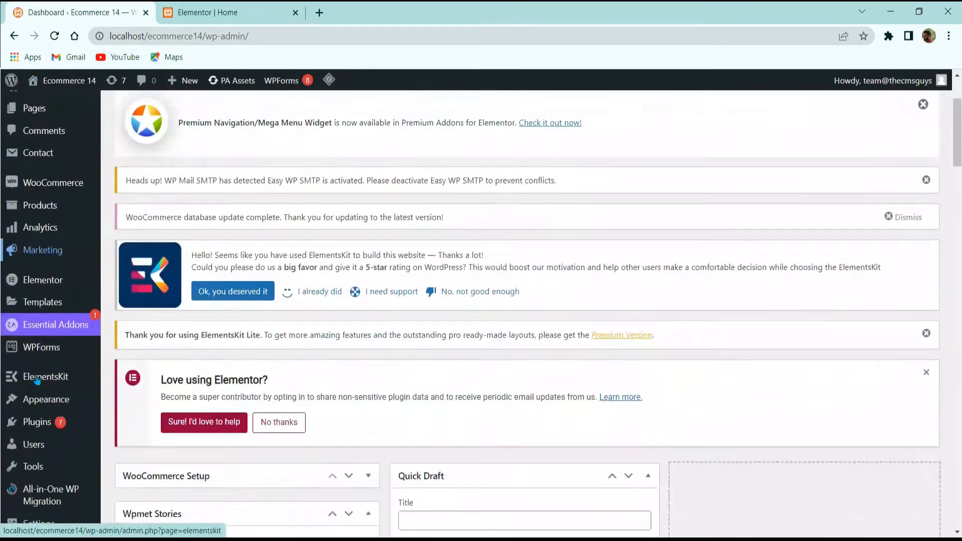
mouse_move(37, 286)
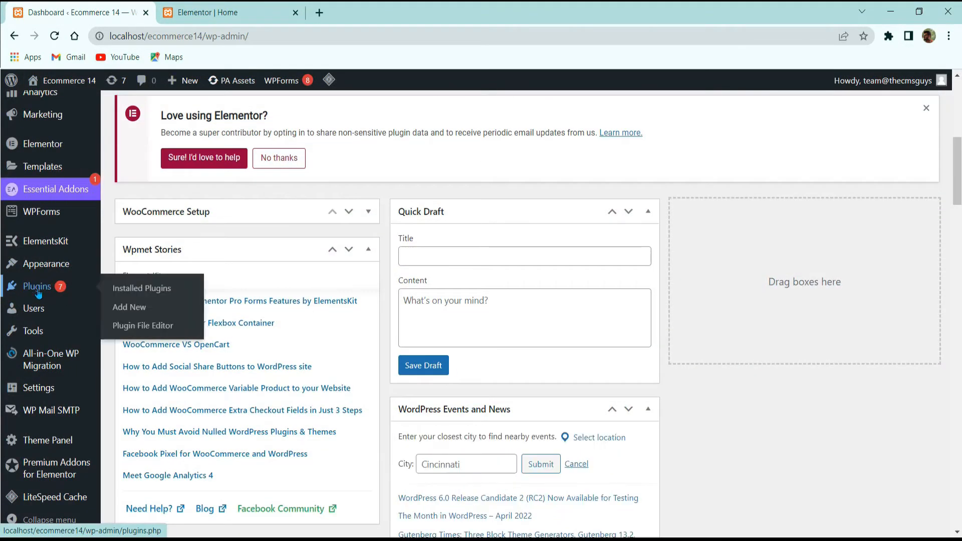
click(126, 307)
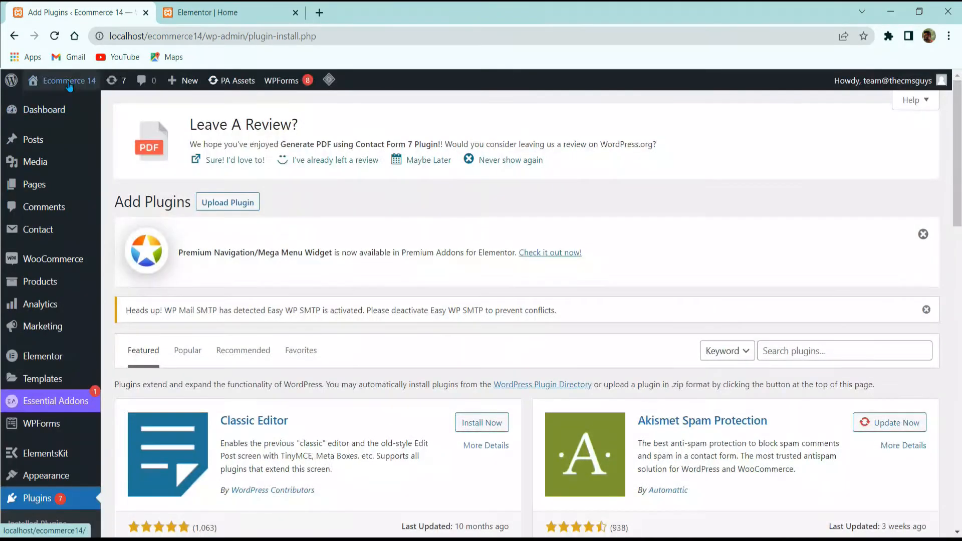
mouse_move(69, 85)
middle_click(66, 108)
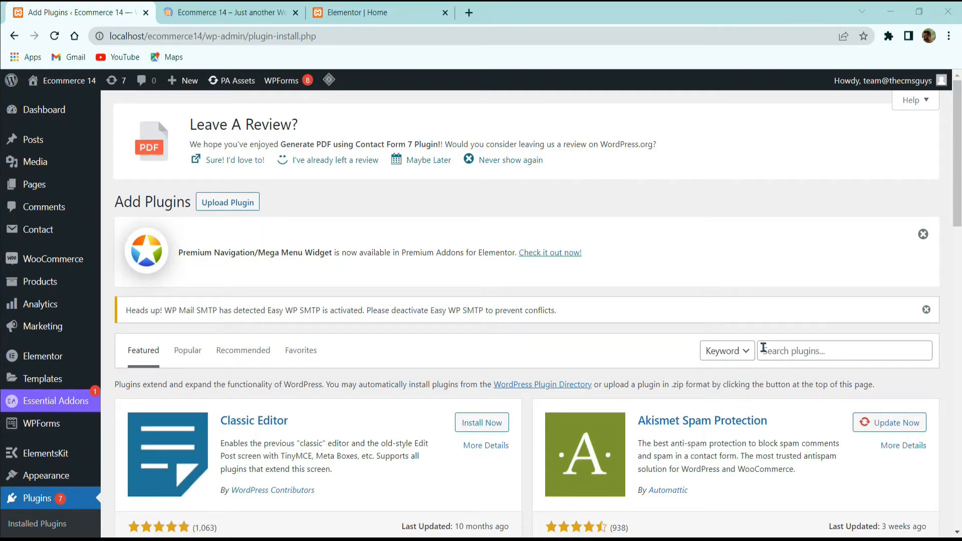
- Find the WPFront Scroll Top plugin by searching for "scroll top", and install and activate it
click(810, 351)
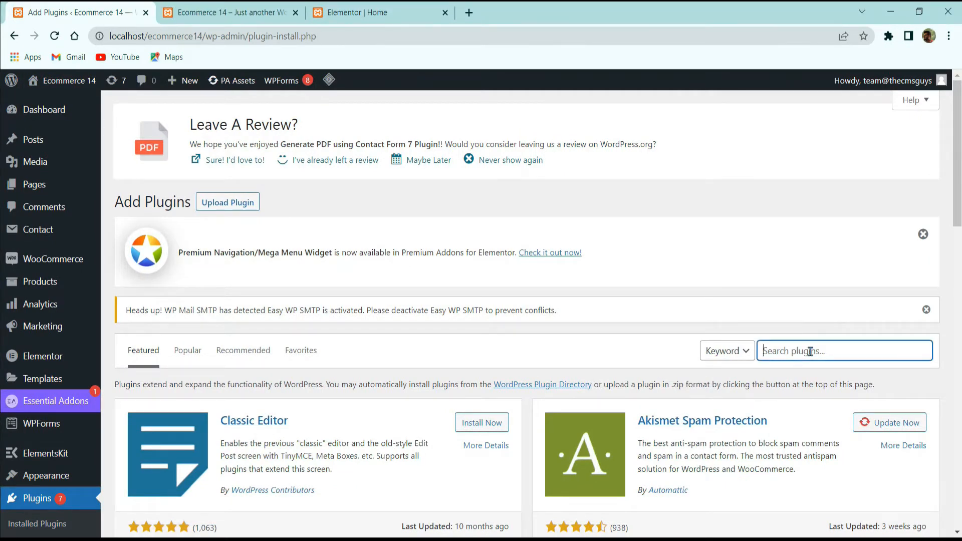
text(scroll top)
scroll(511, 351, down, 3)
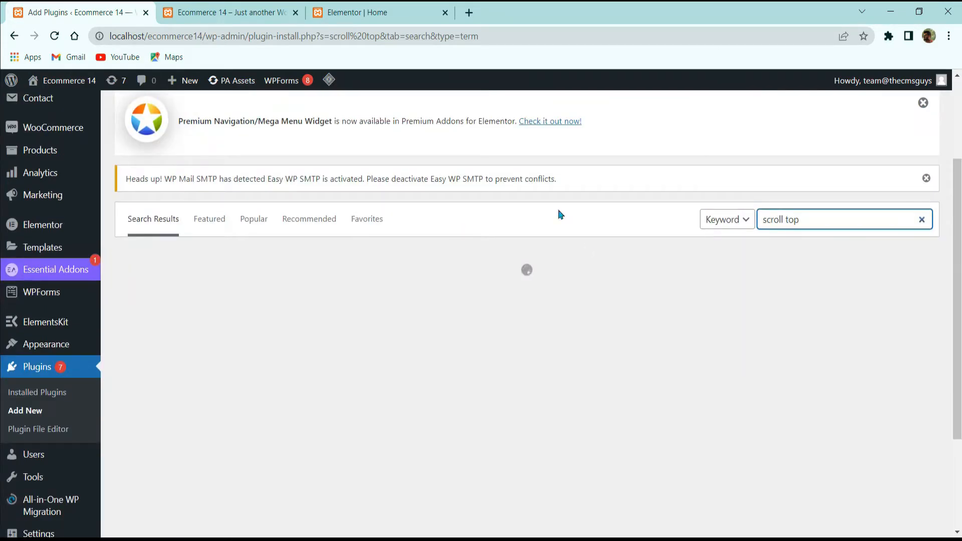
scroll(652, 311, down, 5)
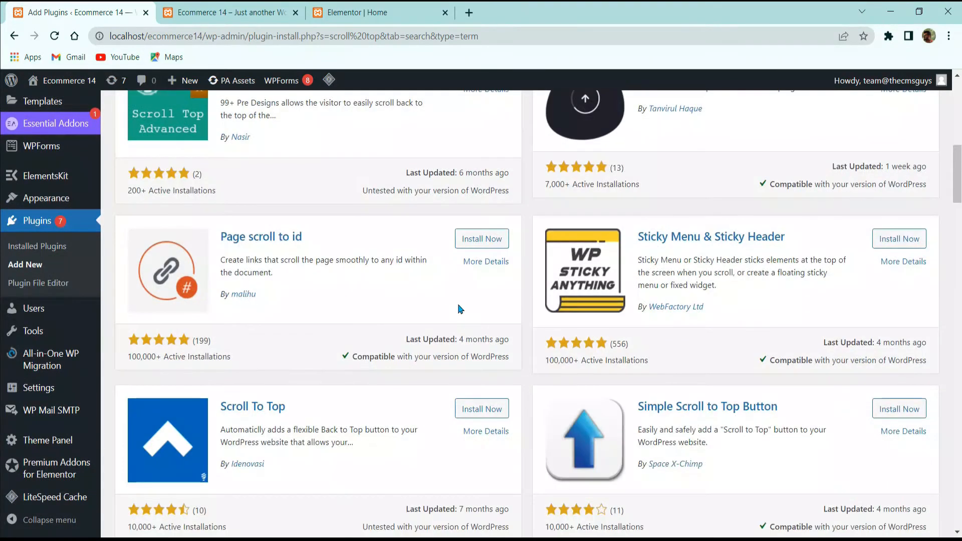
scroll(460, 309, down, 3)
scroll(501, 376, up, 10)
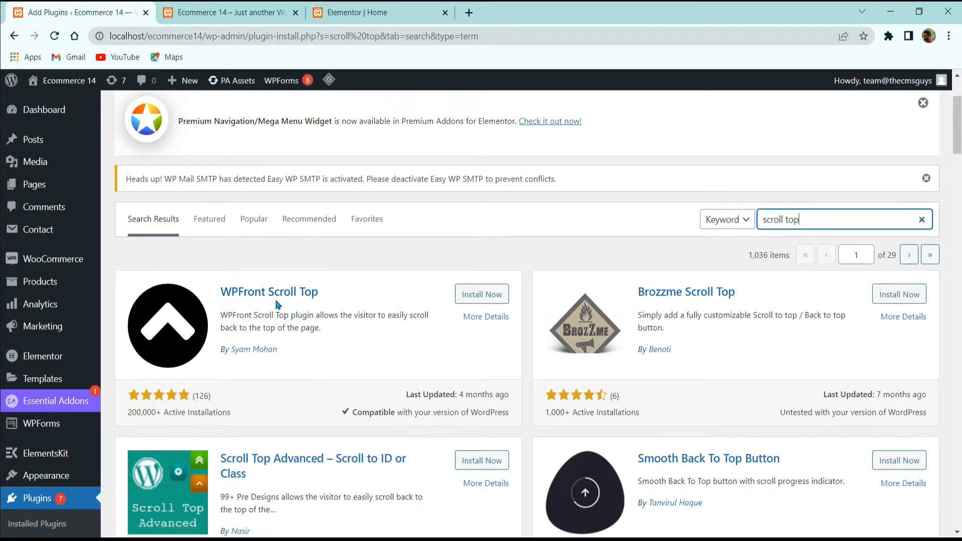
click(488, 299)
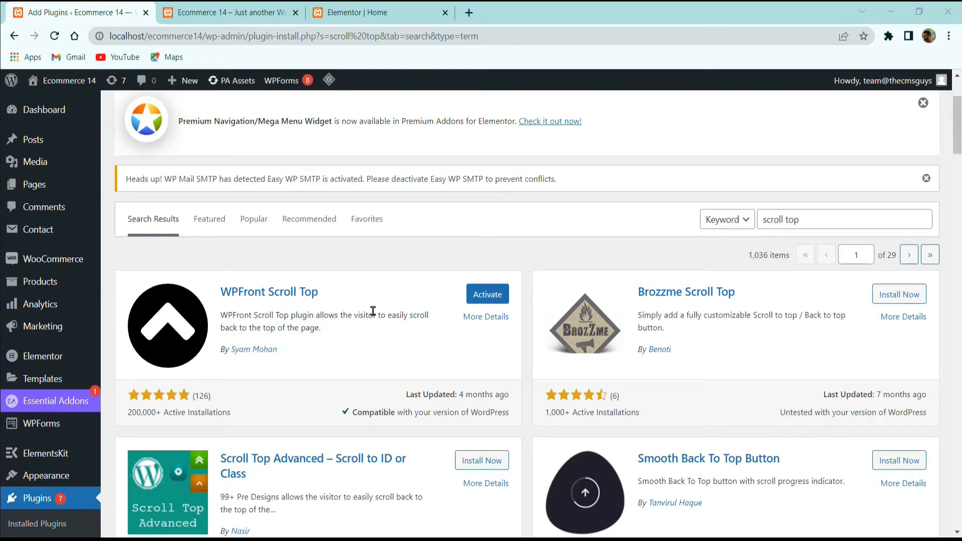
click(493, 299)
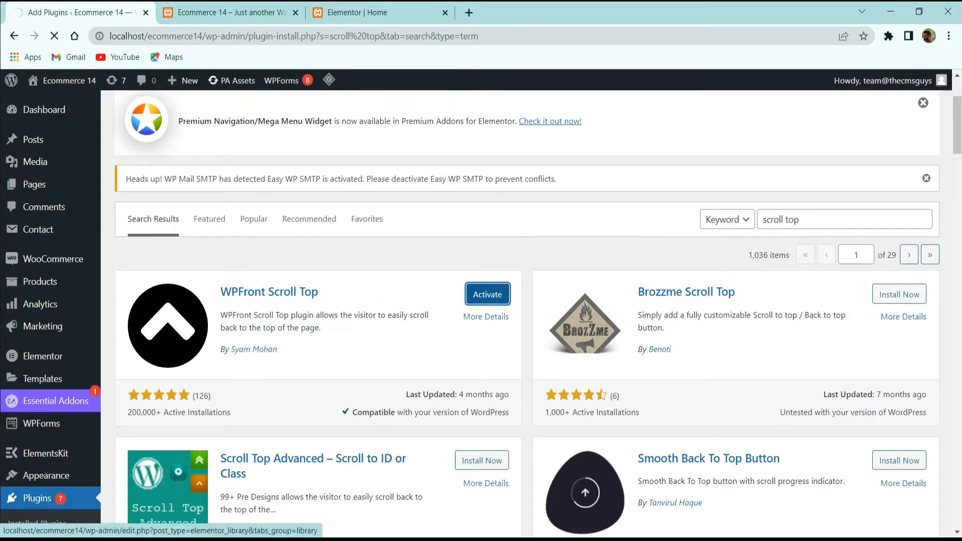
- Look through the WPFront Scroll Top settings, from the display options through location and page filter to the button images
scroll(359, 216, down, 5)
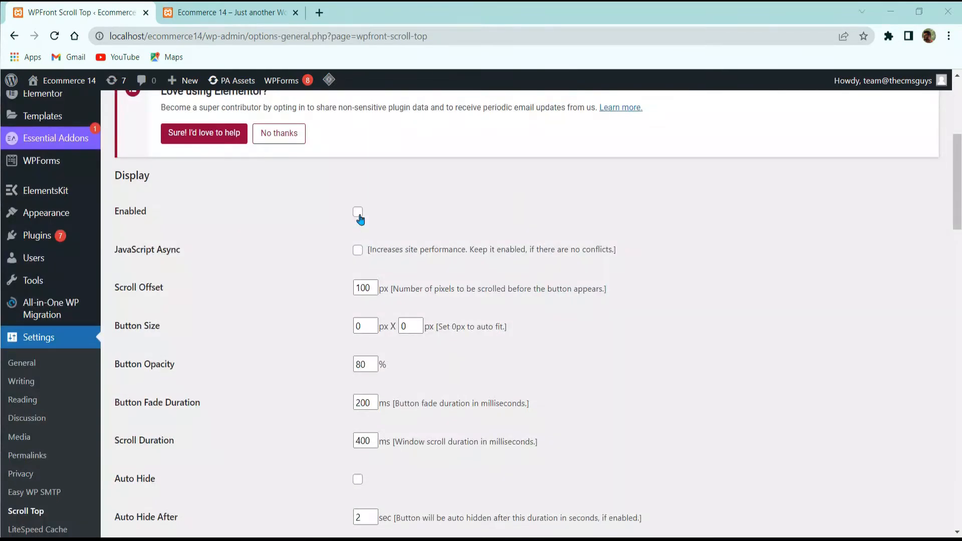
scroll(299, 270, up, 3)
scroll(334, 248, down, 5)
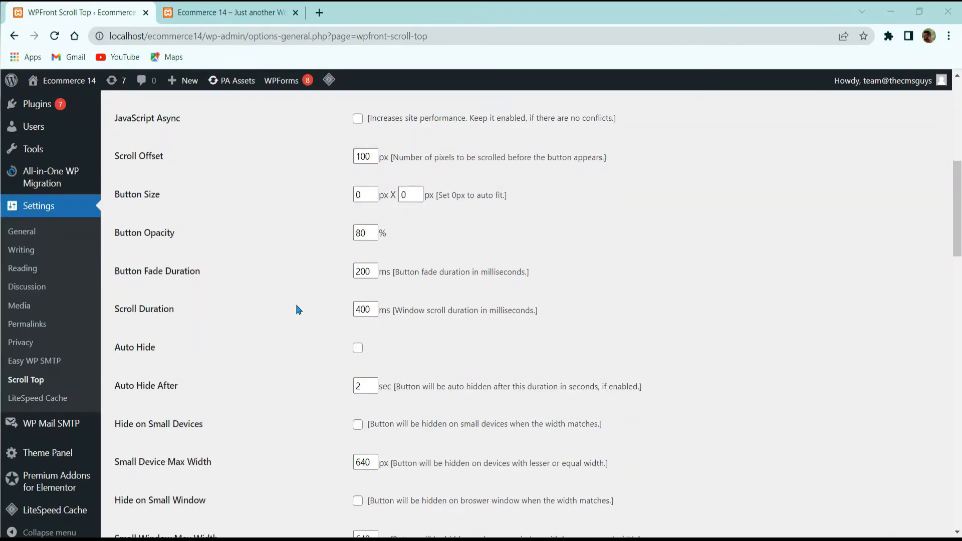
scroll(281, 351, up, 5)
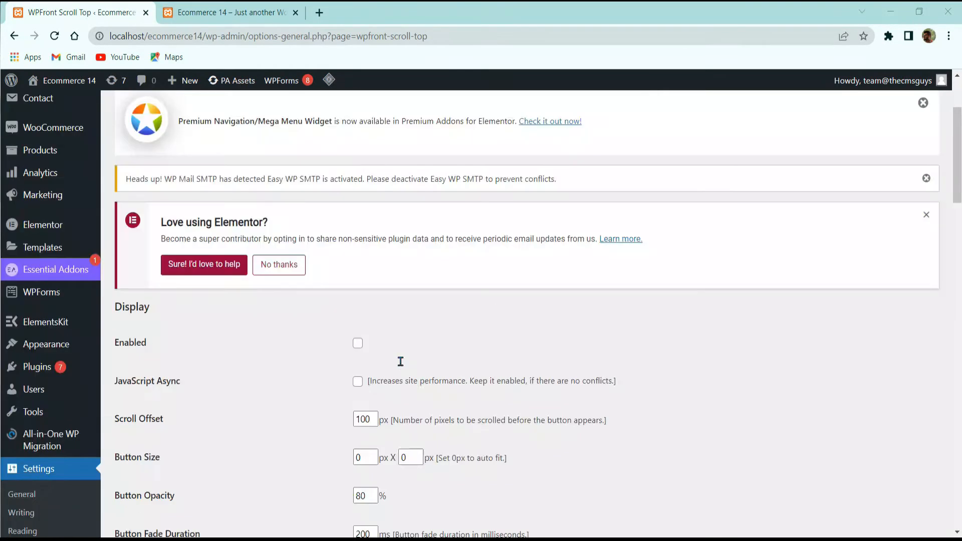
scroll(376, 353, down, 15)
scroll(483, 344, down, 2)
scroll(257, 320, up, 5)
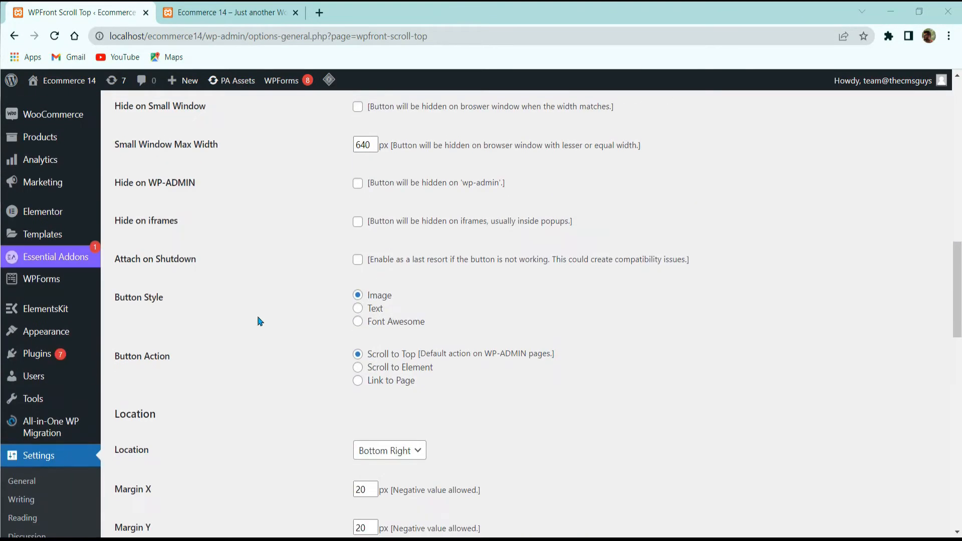
scroll(86, 379, down, 2)
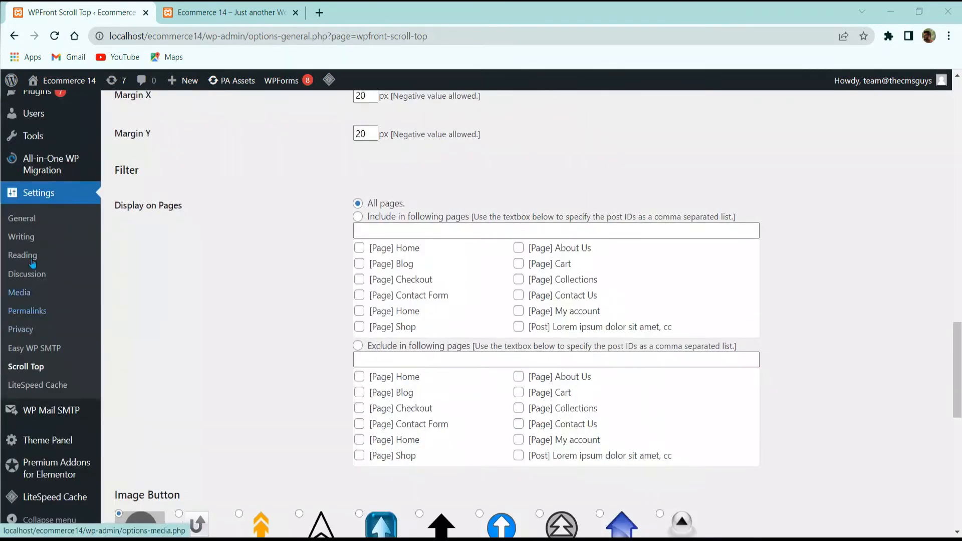
scroll(34, 377, down, 5)
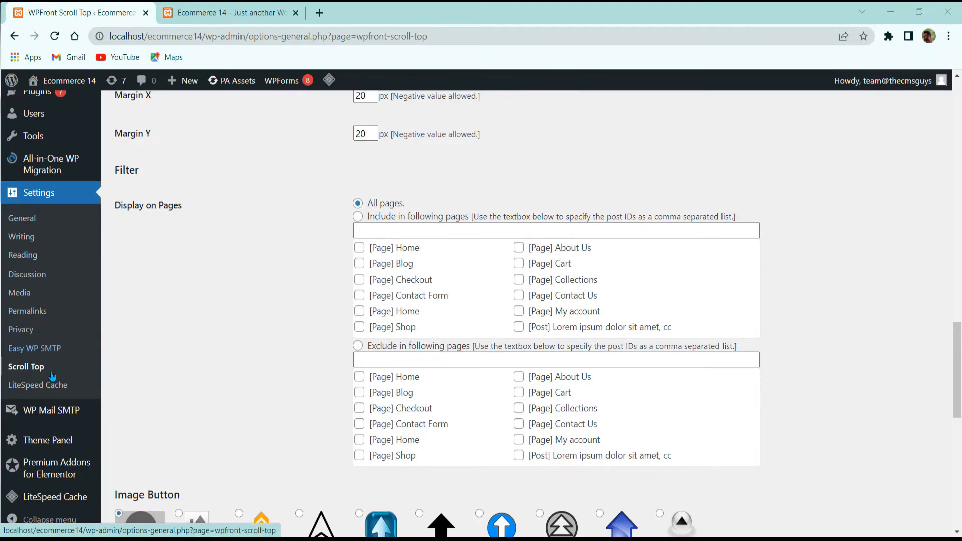
scroll(225, 354, up, 18)
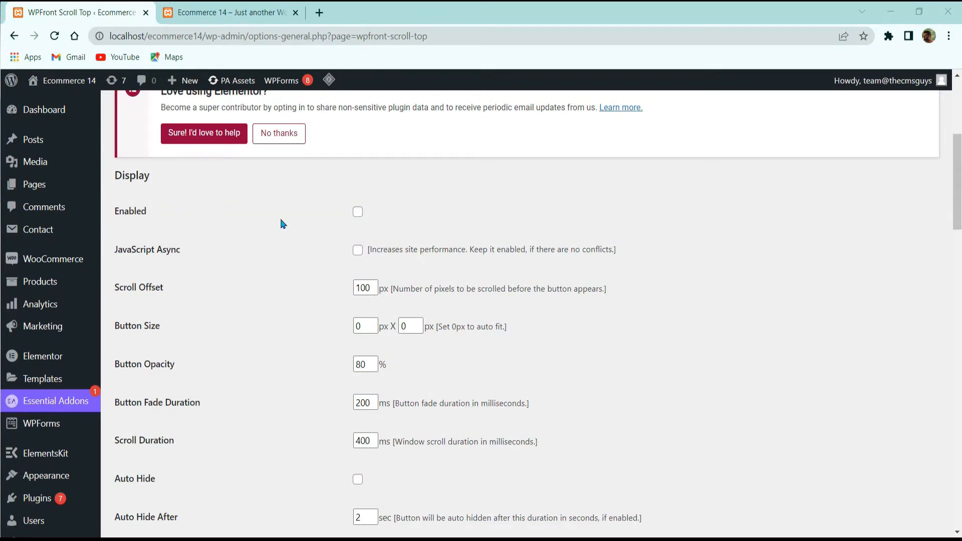
- Turn on Enabled and JavaScript Async in the scroll-top display settings and save the changes
click(358, 211)
click(358, 251)
scroll(249, 275, down, 15)
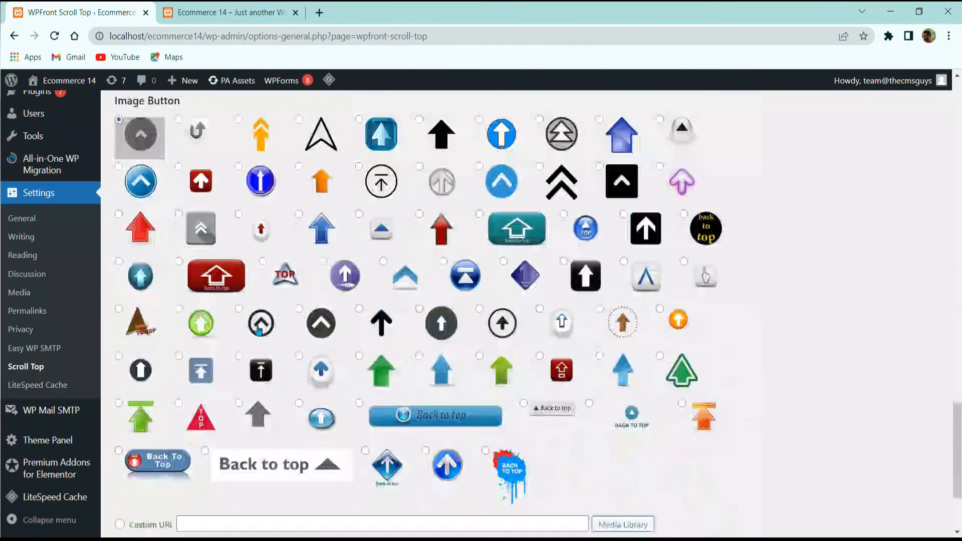
click(170, 469)
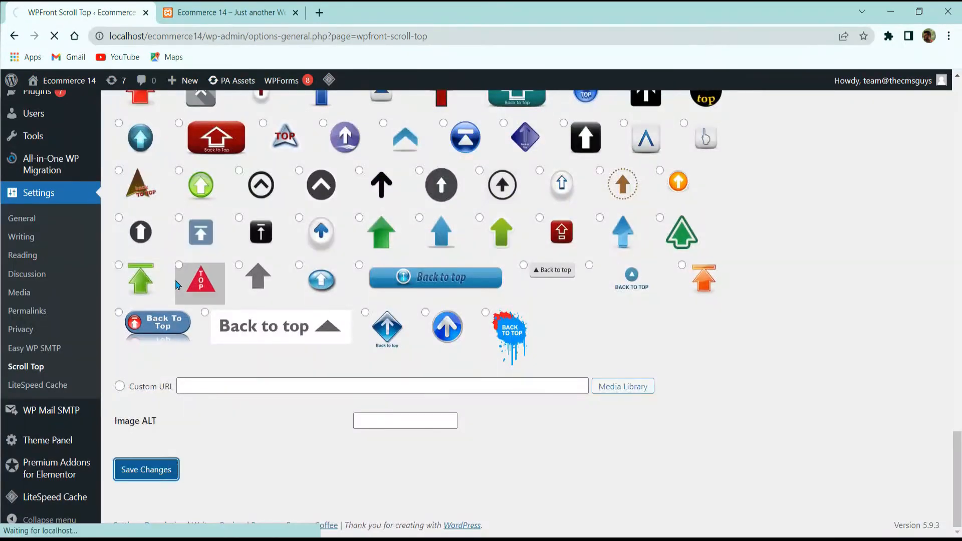
scroll(171, 250, up, 10)
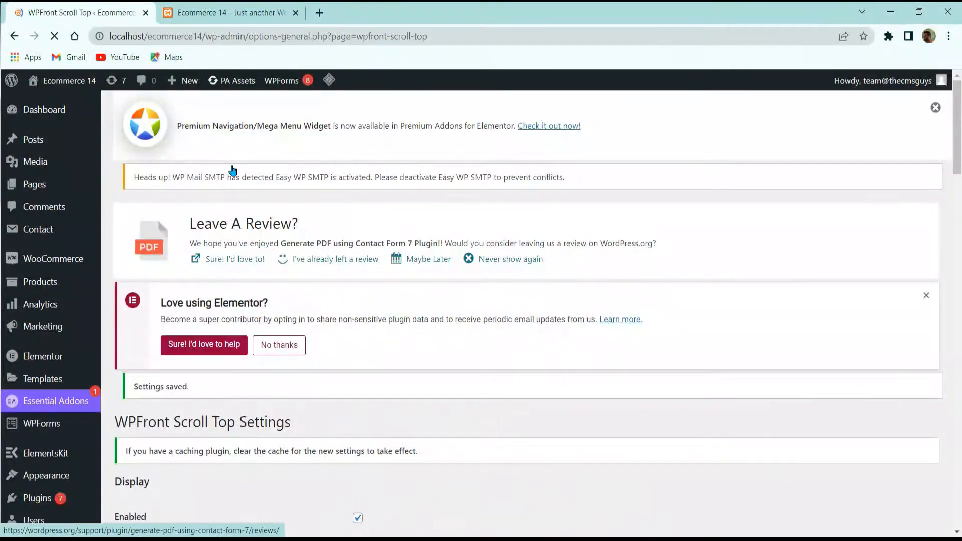
- Reload the live home page and test the new scroll-to-top button from further down the page
click(215, 12)
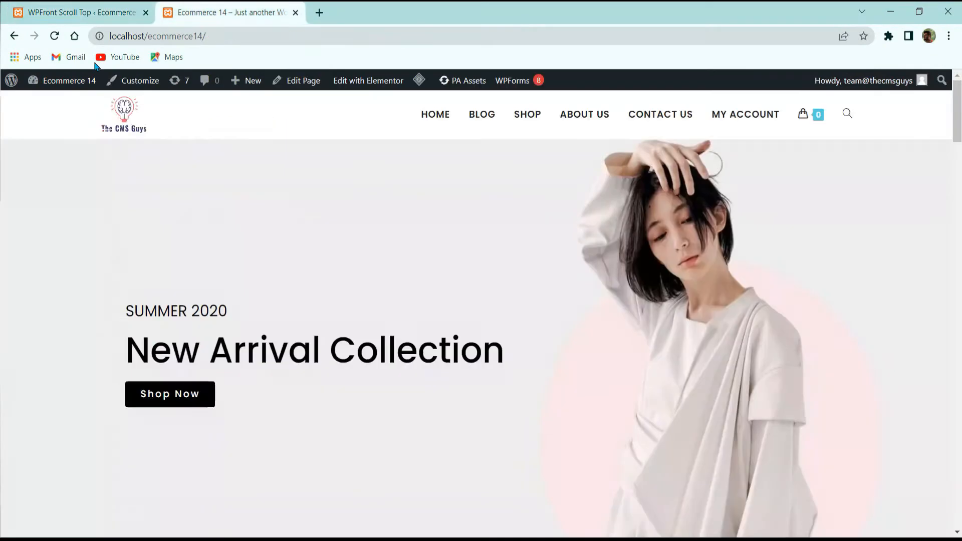
click(54, 35)
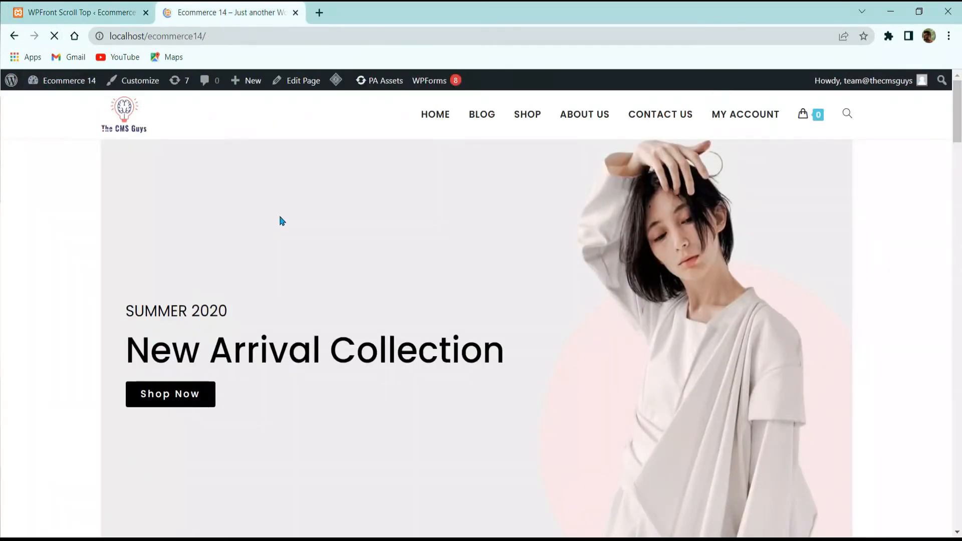
scroll(309, 236, down, 10)
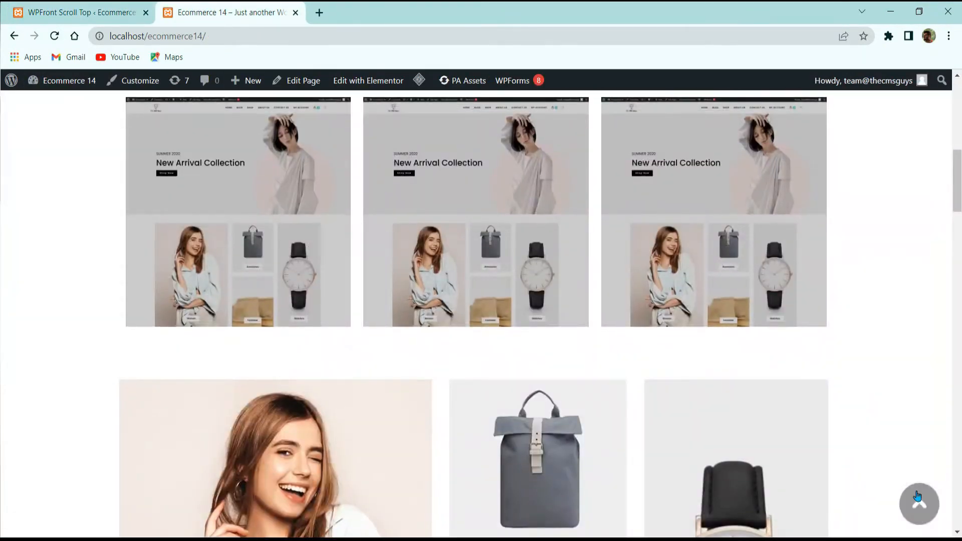
click(920, 516)
scroll(919, 501, down, 12)
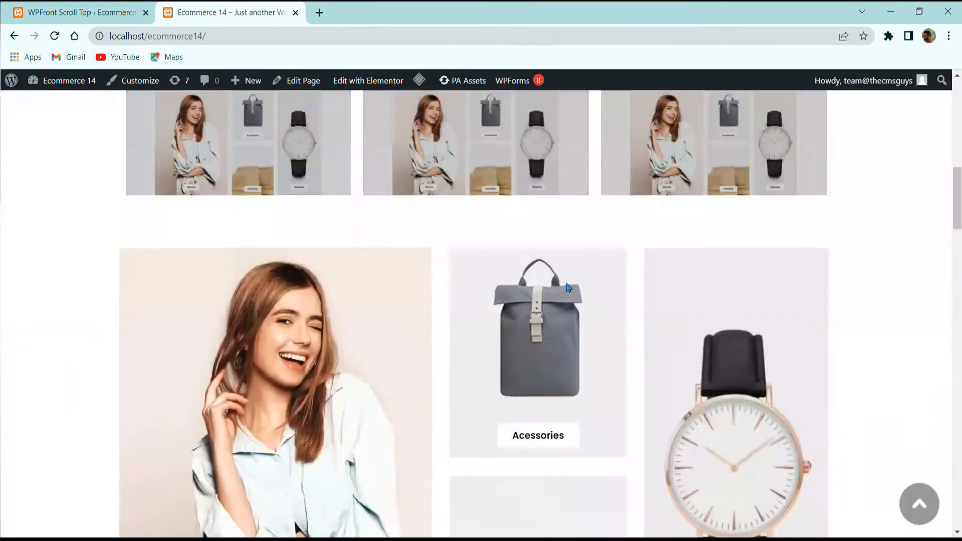
click(917, 498)
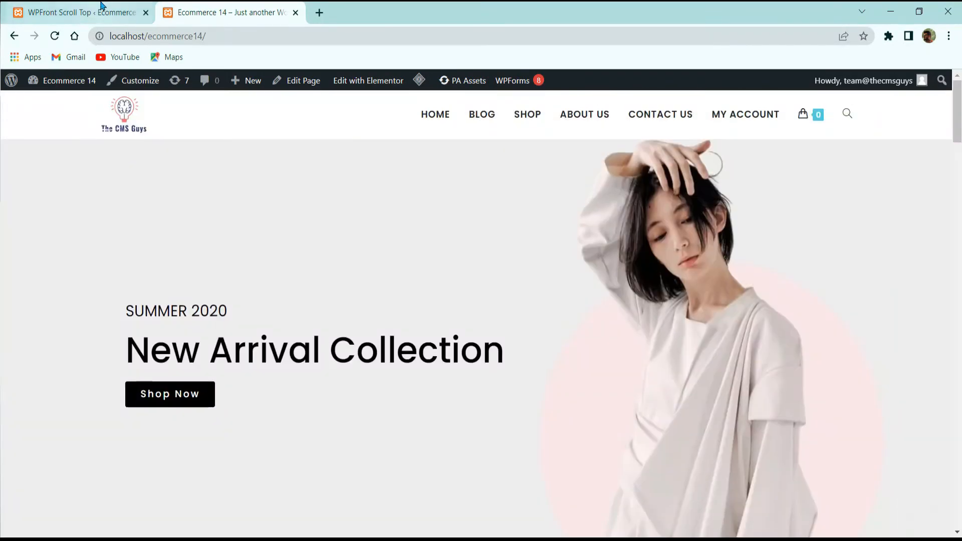
- Turn on Auto Hide for the scroll button in the plugin's display settings and save the changes
click(101, 11)
scroll(280, 210, down, 5)
scroll(339, 226, down, 3)
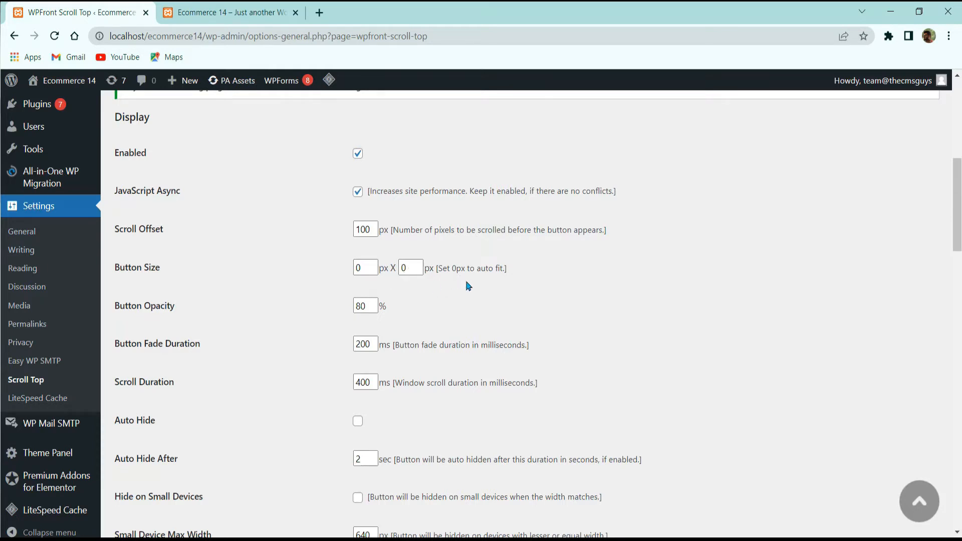
double_click(371, 274)
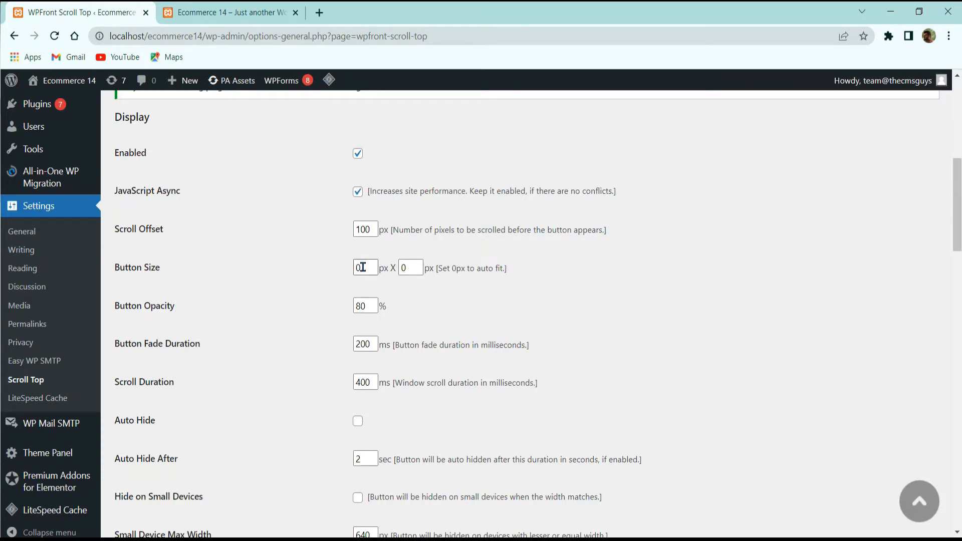
double_click(419, 271)
click(209, 303)
scroll(427, 351, down, 3)
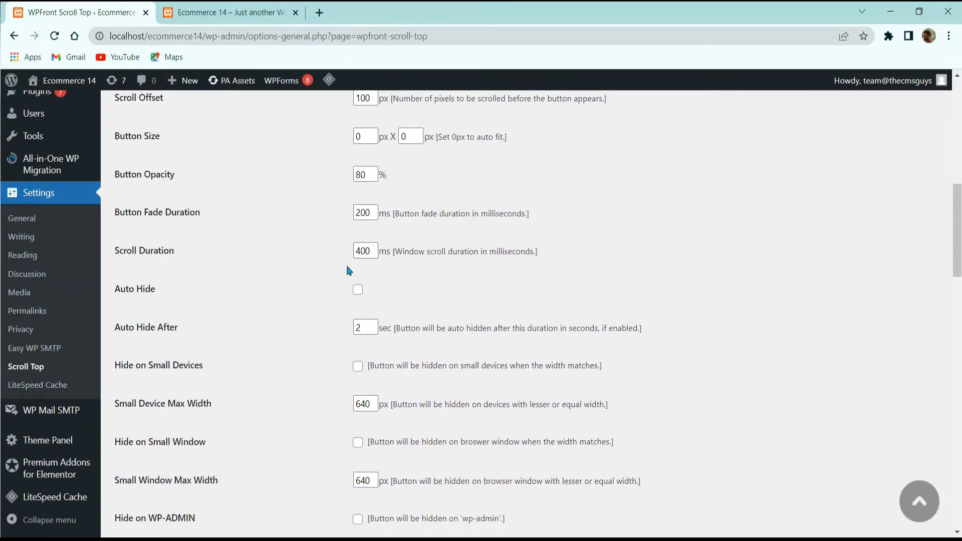
click(358, 291)
scroll(299, 368, down, 15)
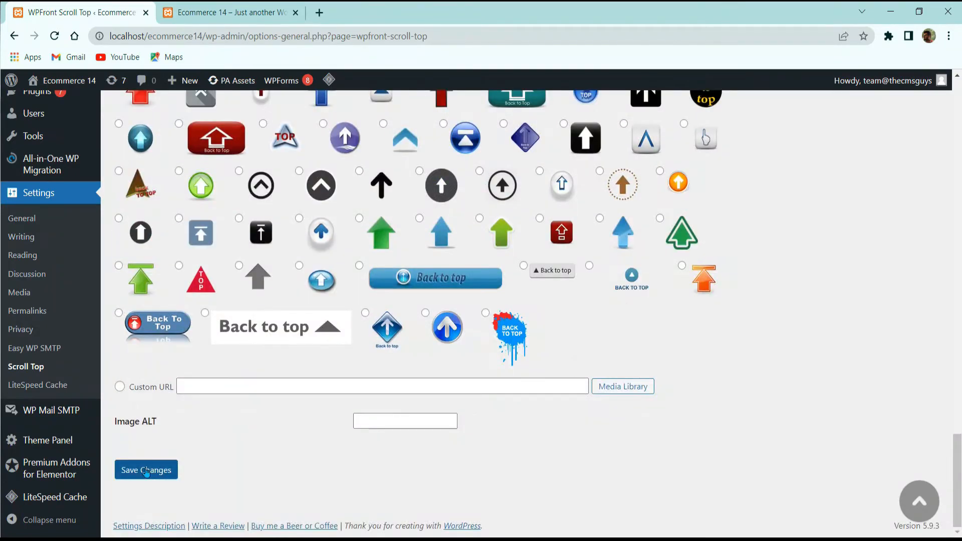
click(143, 470)
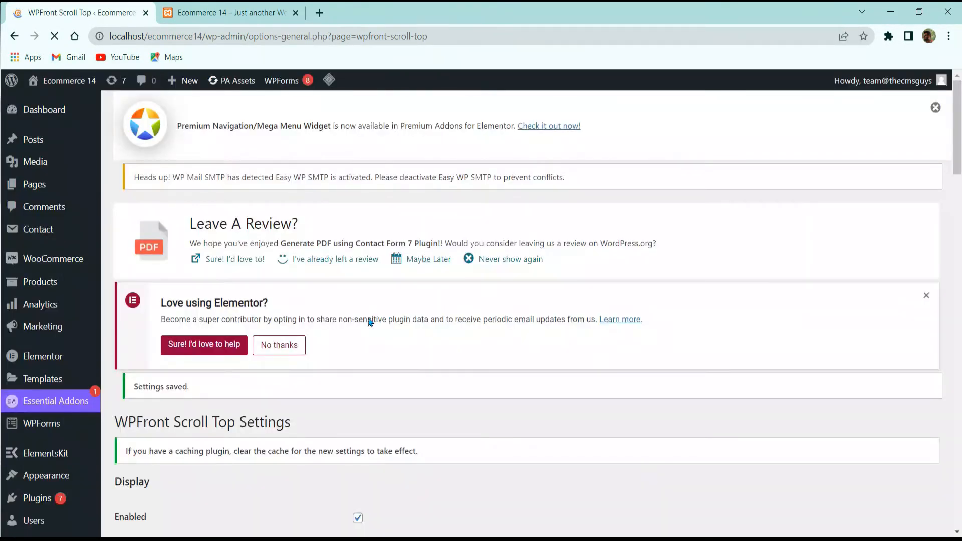
- Turn on Hide on Small Devices in the scroll-top display settings
scroll(374, 316, up, 8)
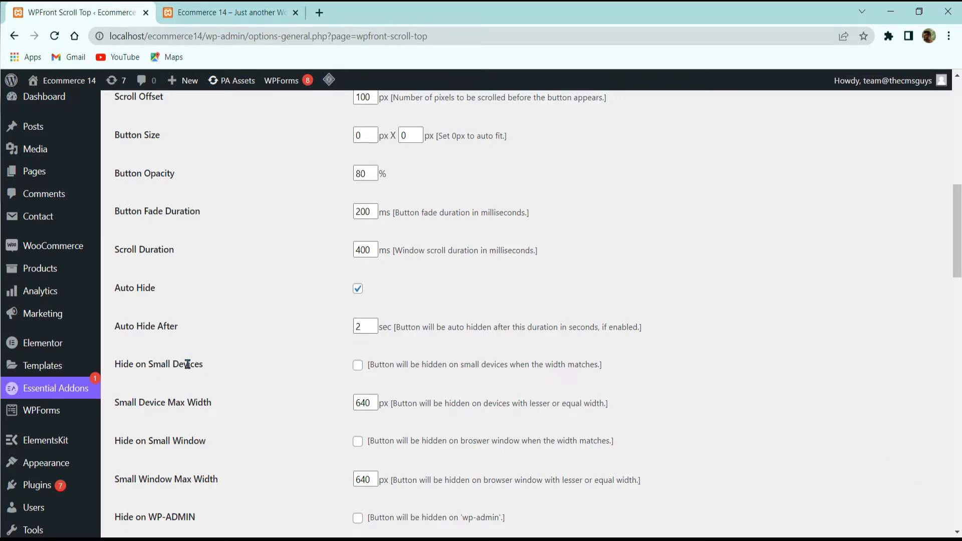
click(357, 366)
- Check how the scroll-to-top button behaves further down the live home page
click(231, 12)
scroll(691, 344, down, 10)
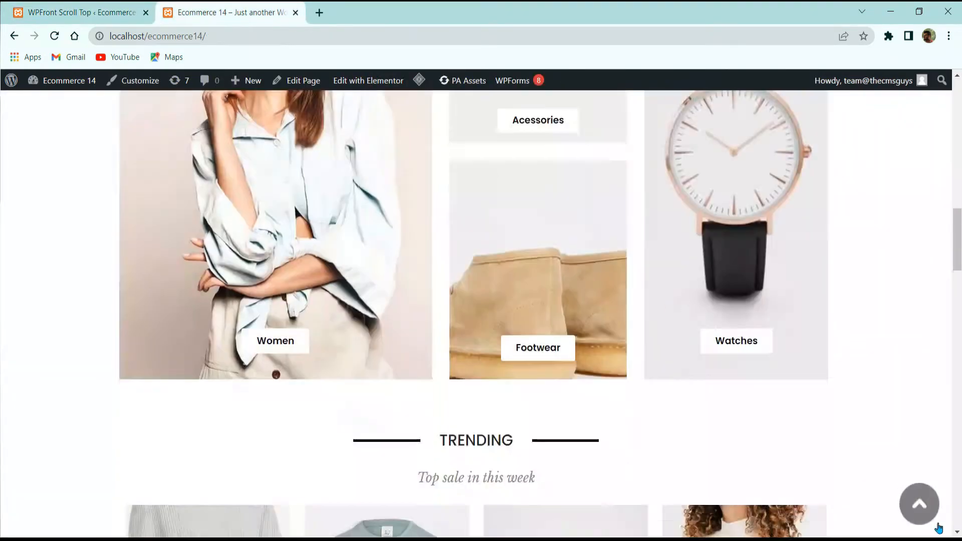
click(893, 513)
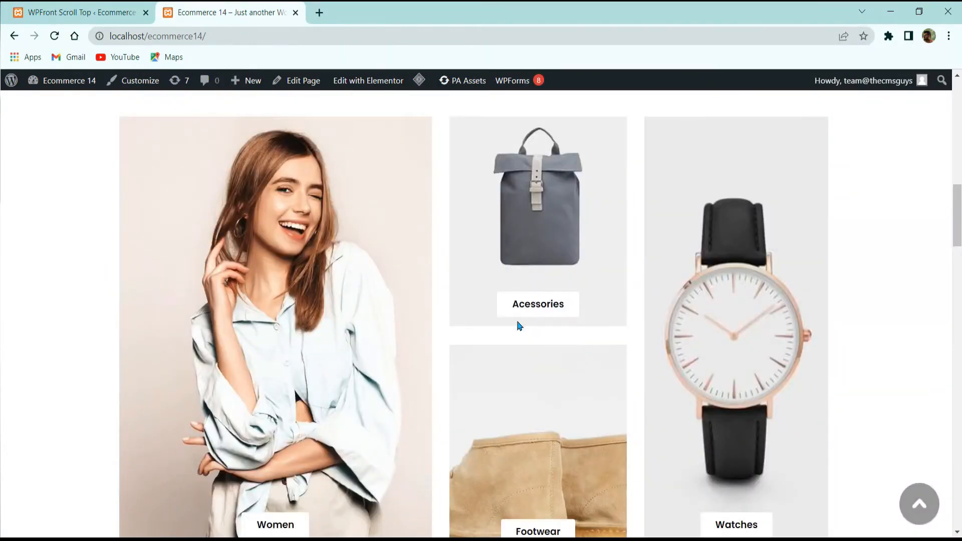
scroll(515, 341, up, 3)
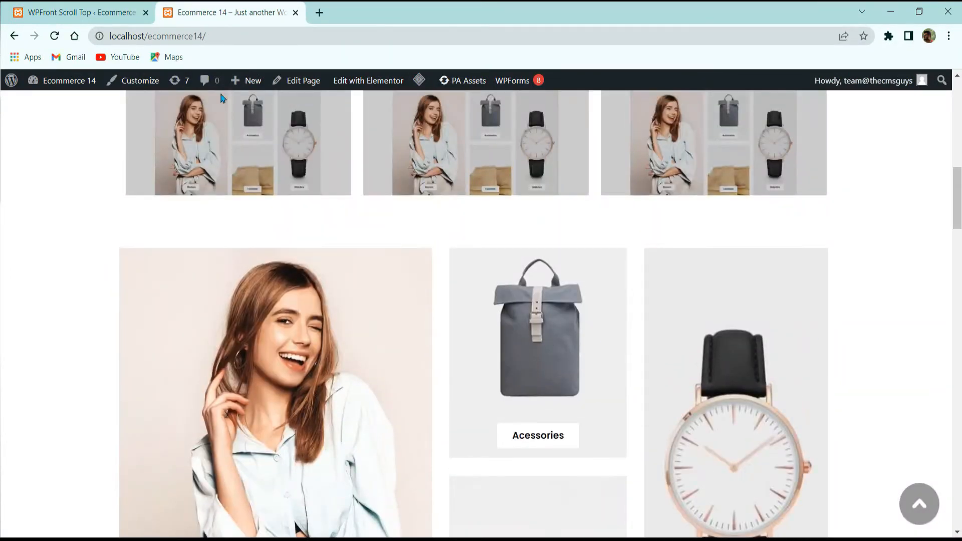
- Turn on Hide on Small Window, Hide on WP-ADMIN and Hide on iframes in the scroll-top settings
click(116, 11)
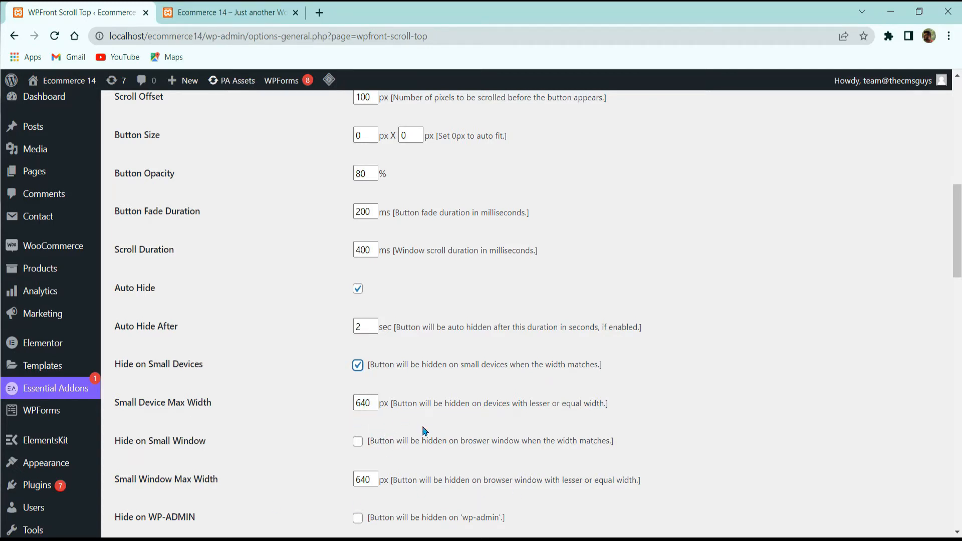
click(355, 445)
scroll(478, 424, down, 3)
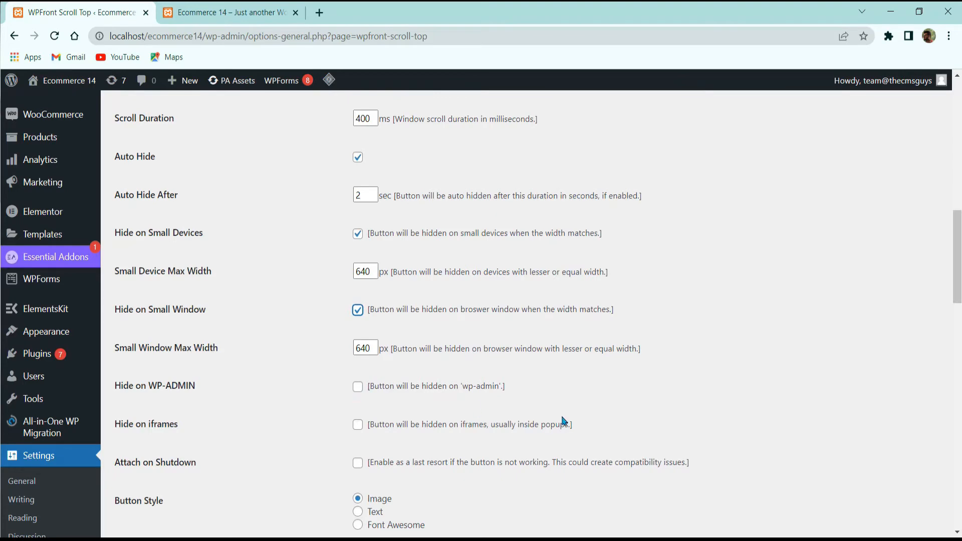
scroll(640, 389, down, 5)
scroll(640, 388, up, 7)
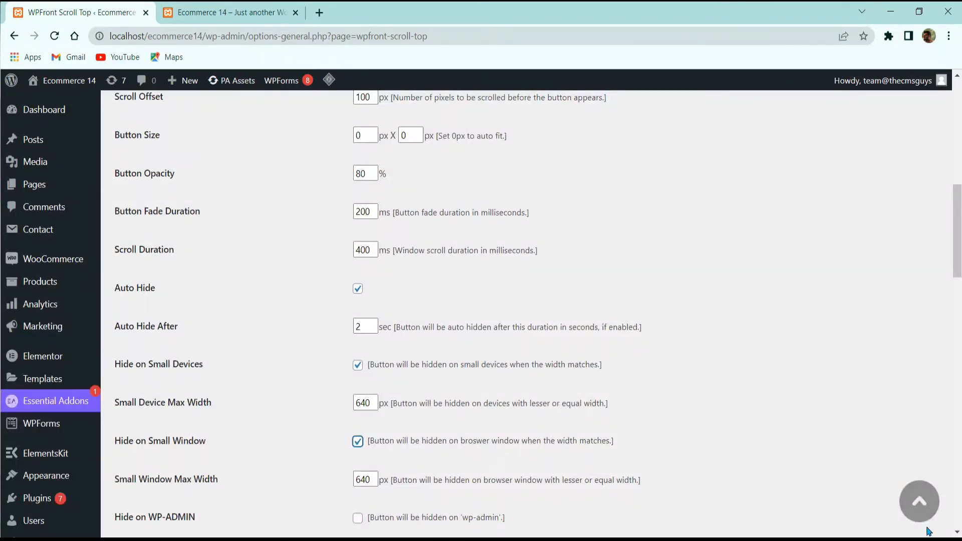
scroll(429, 448, down, 3)
click(354, 390)
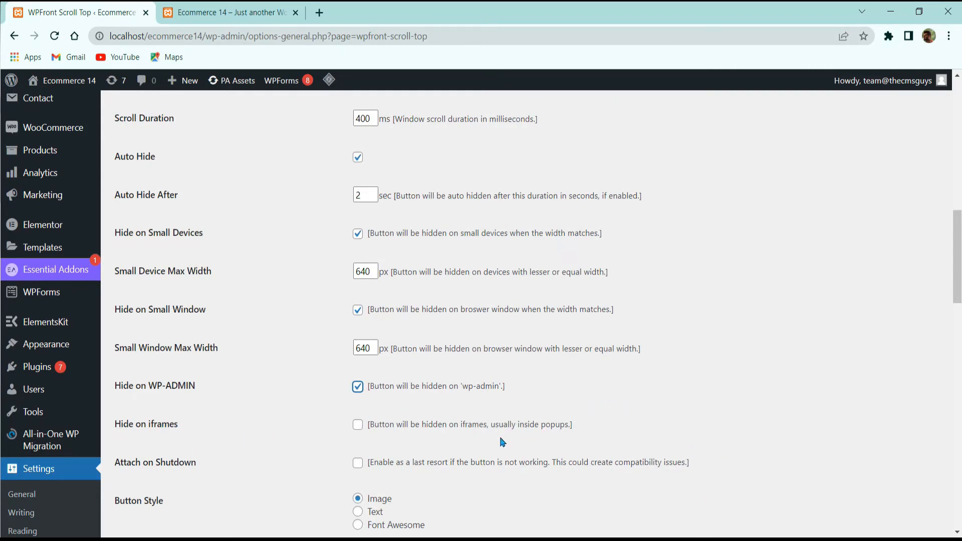
click(358, 425)
scroll(401, 417, down, 4)
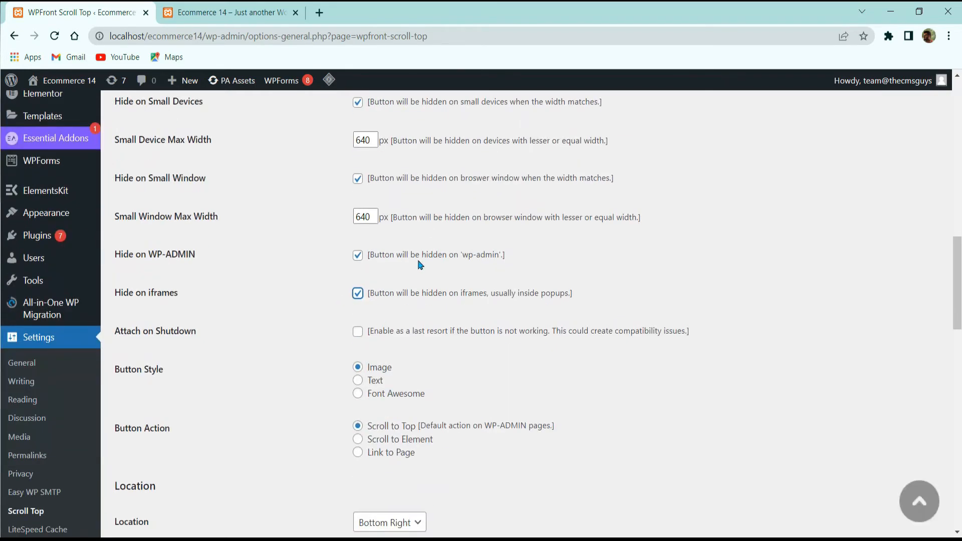
scroll(341, 348, up, 1)
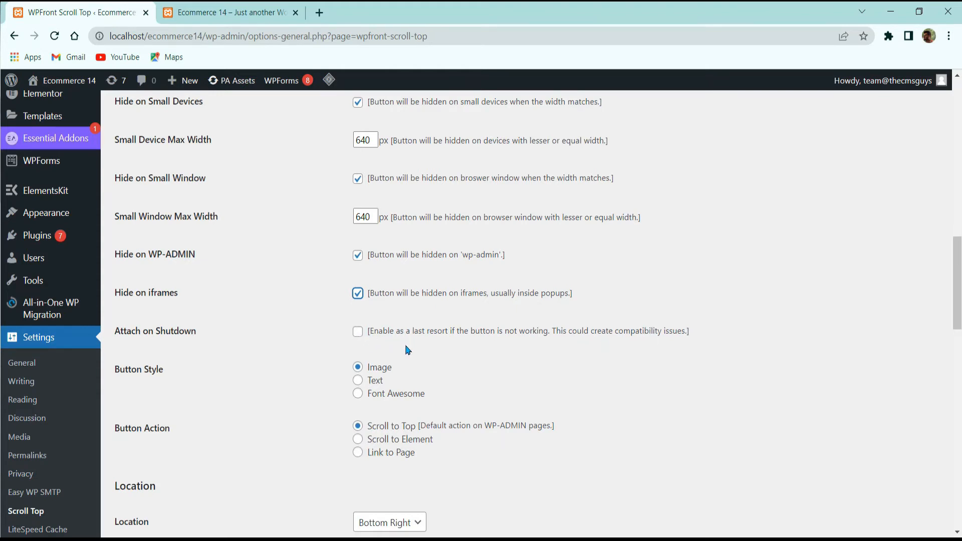
- Try the Text and Font Awesome button styles and set Button Style back to Image
scroll(228, 326, down, 3)
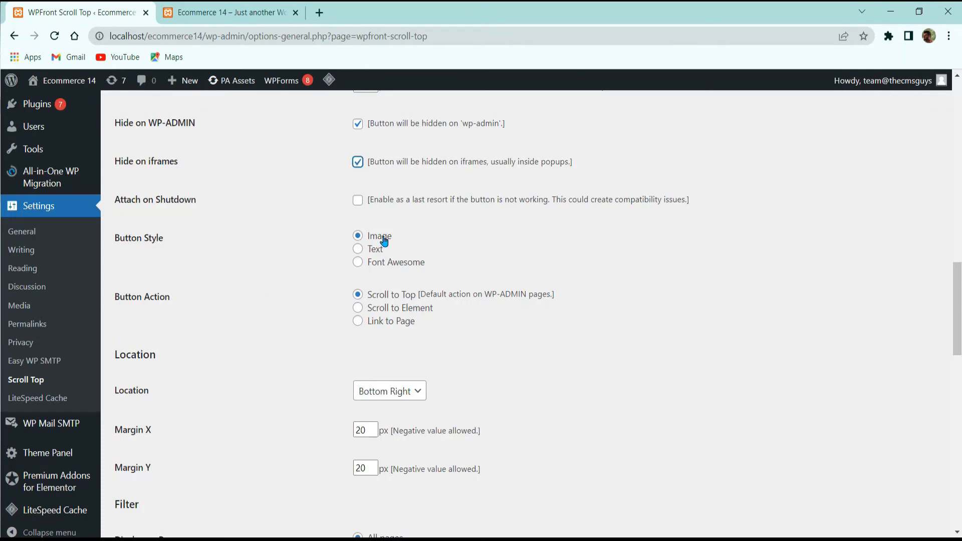
click(375, 251)
click(374, 264)
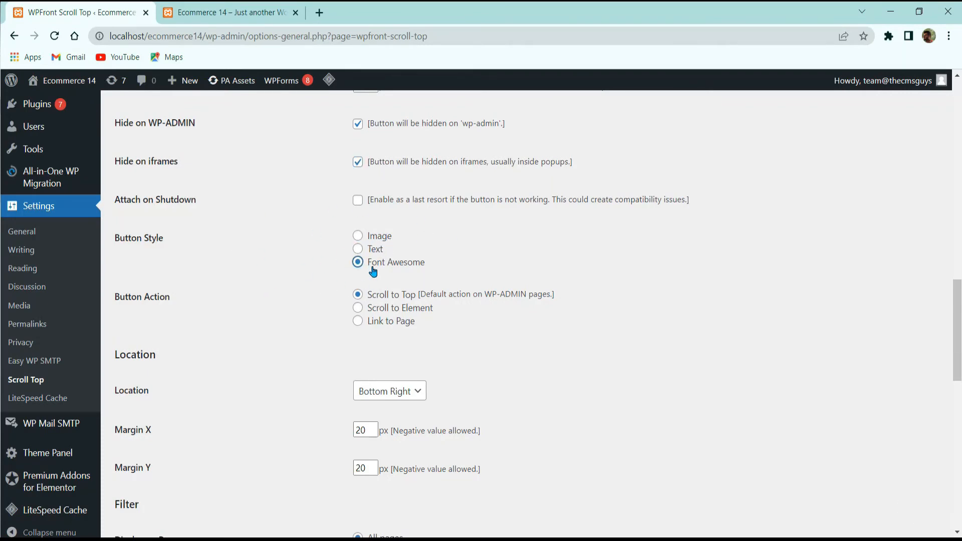
click(372, 238)
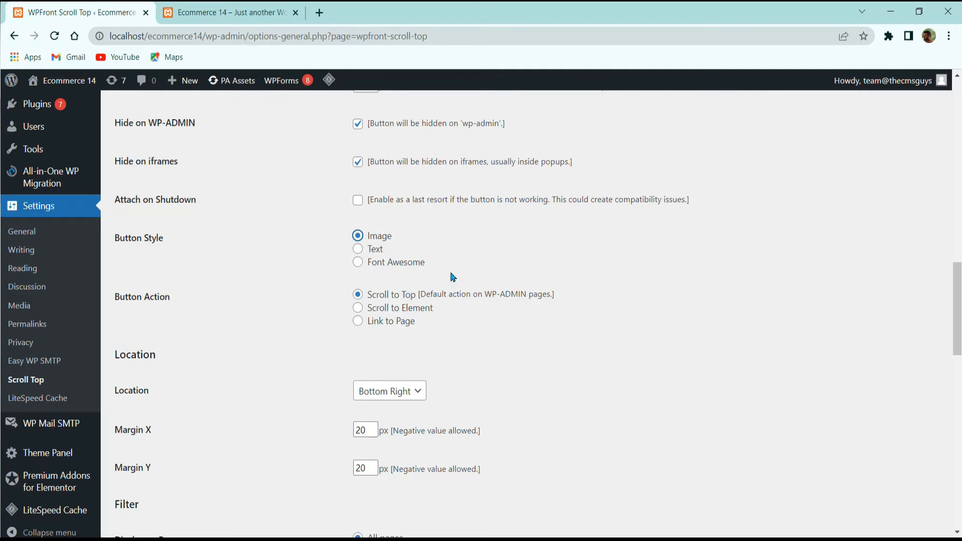
- Try the Scroll to Element and Link to Page button actions and set Button Action back to Scroll to Top
click(373, 309)
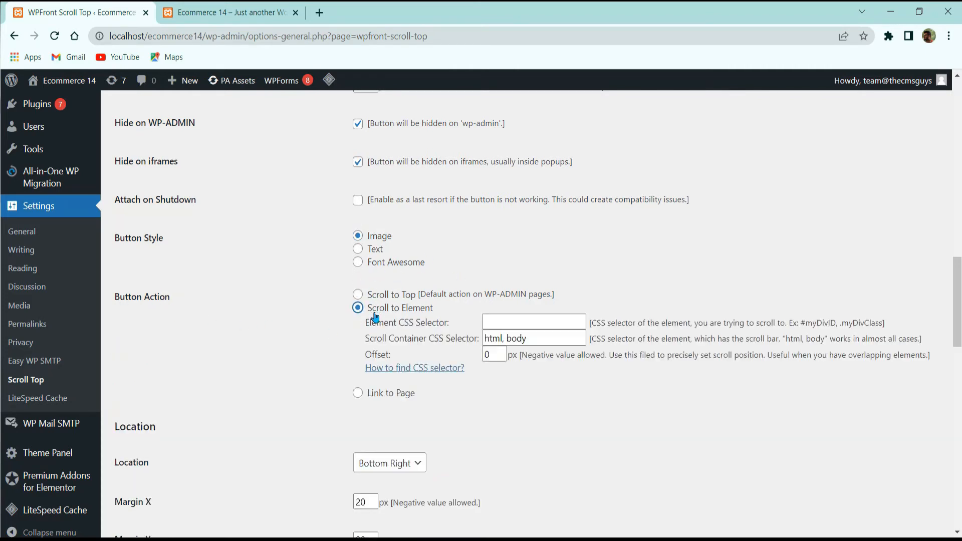
click(365, 392)
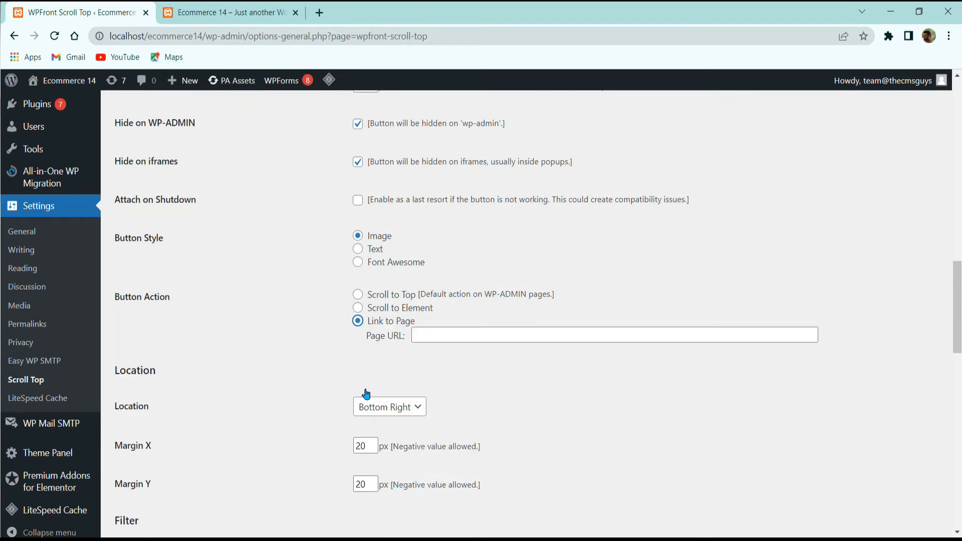
click(375, 296)
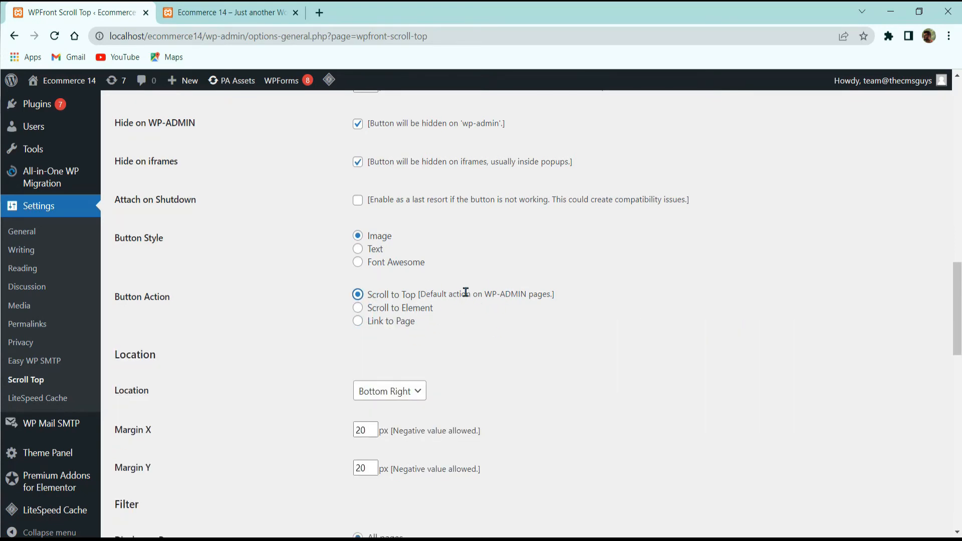
- Check the scroll button's location and its scroll-to-top action on the live home page
scroll(466, 288, down, 3)
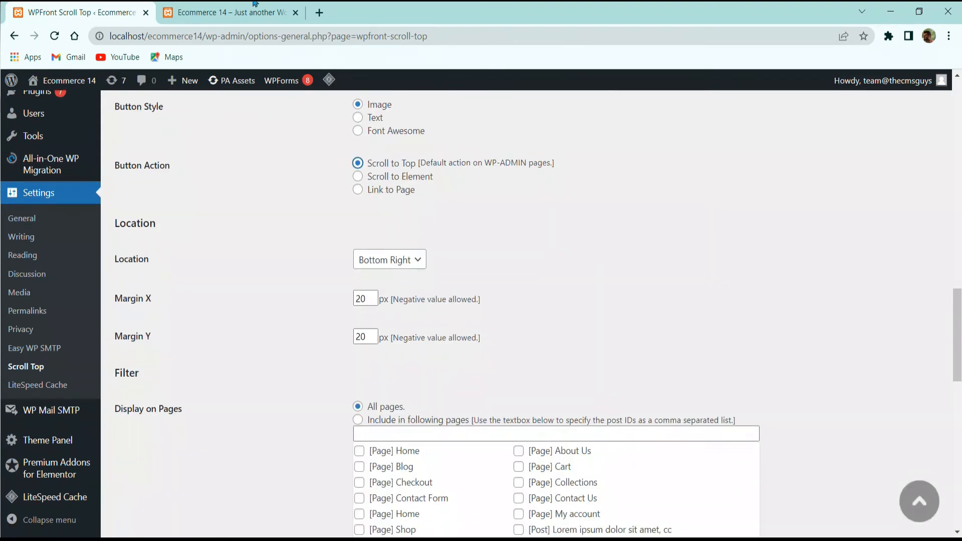
click(228, 12)
scroll(752, 303, up, 5)
click(924, 507)
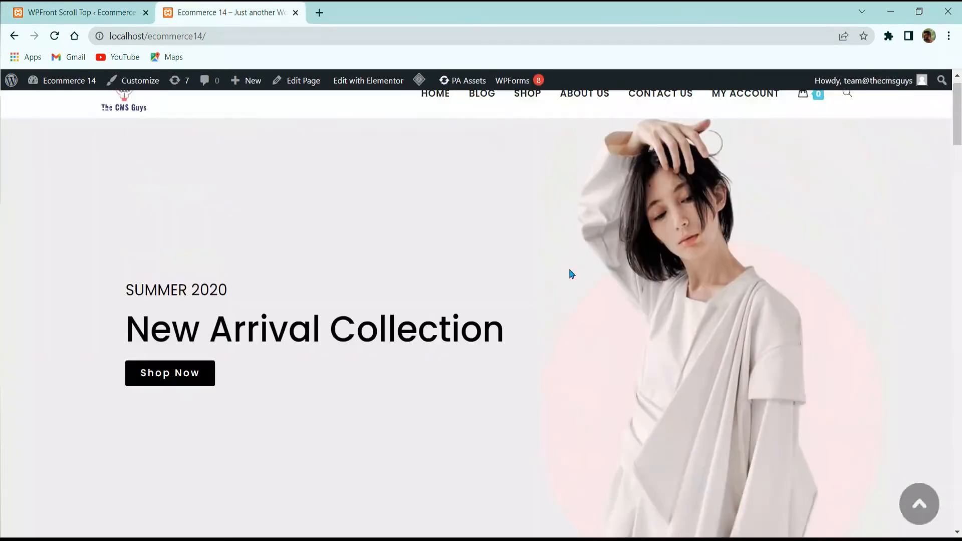
- Try several button images in the plugin settings, including the plain black arrow and the white arrow on a black square
click(83, 12)
scroll(422, 176, down, 3)
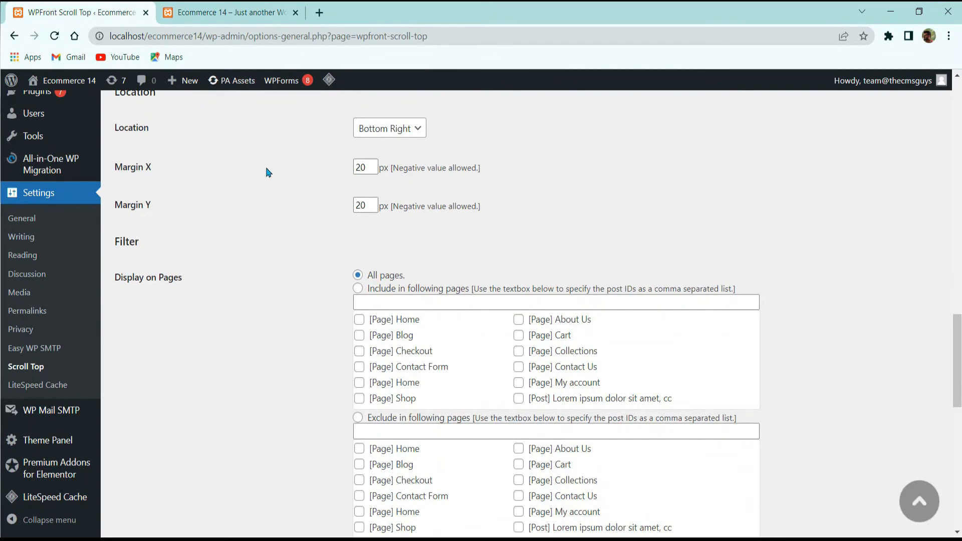
scroll(216, 274, down, 3)
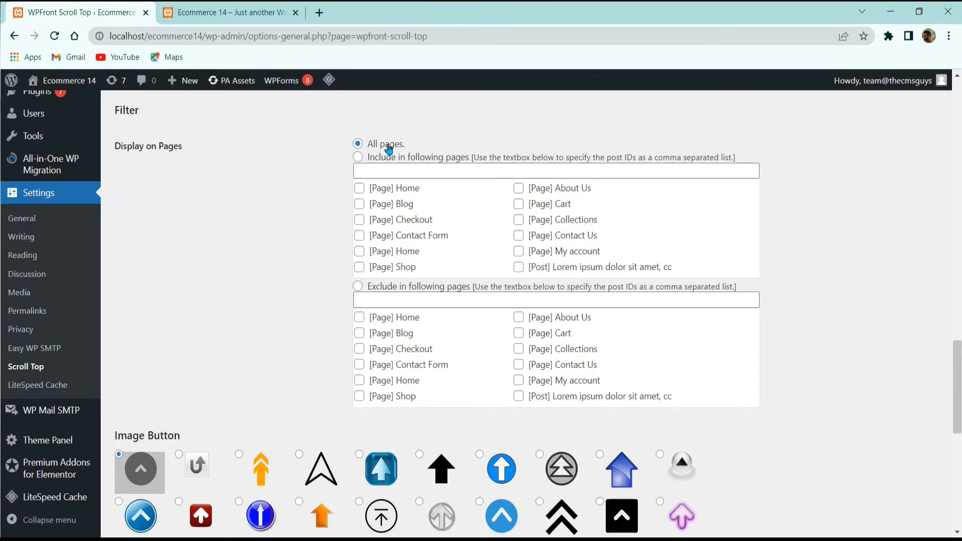
scroll(582, 269, down, 8)
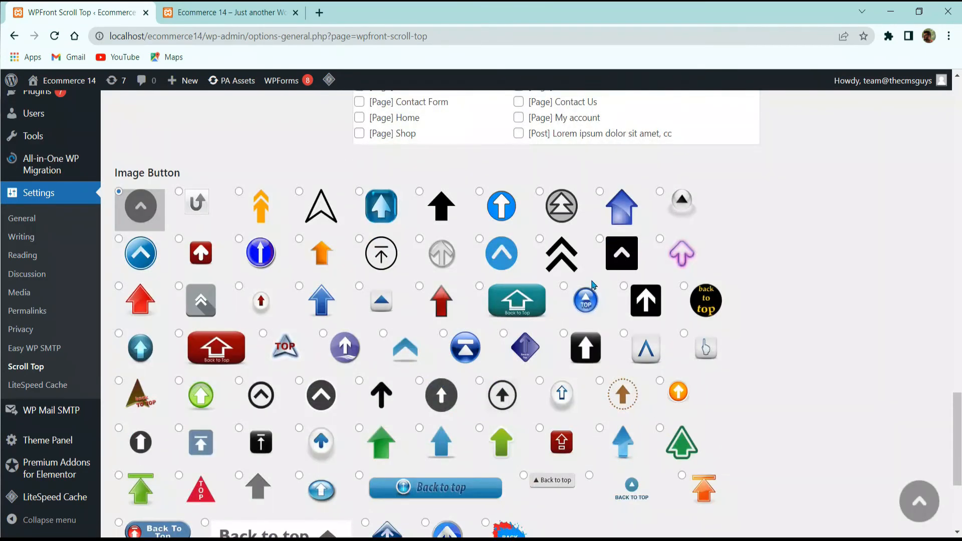
scroll(565, 360, up, 3)
scroll(561, 355, down, 3)
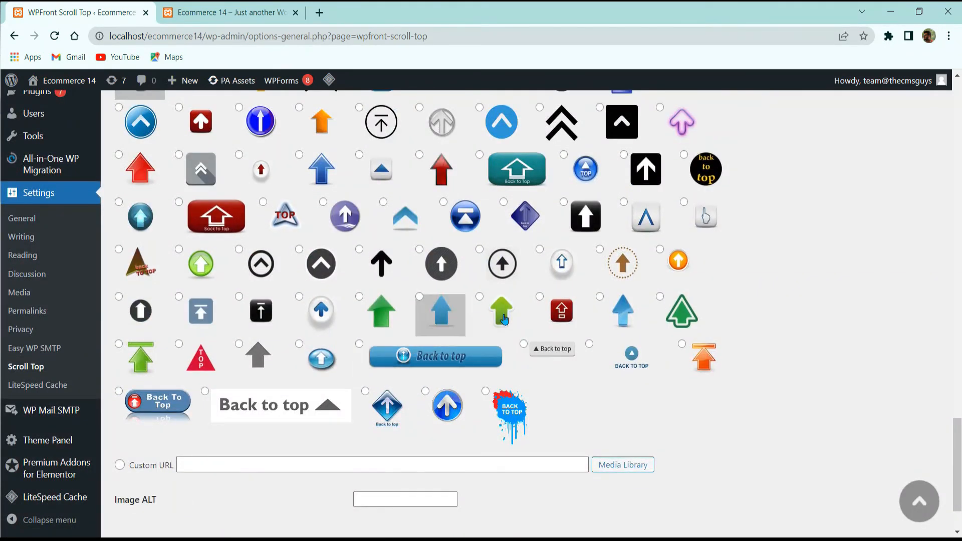
click(393, 268)
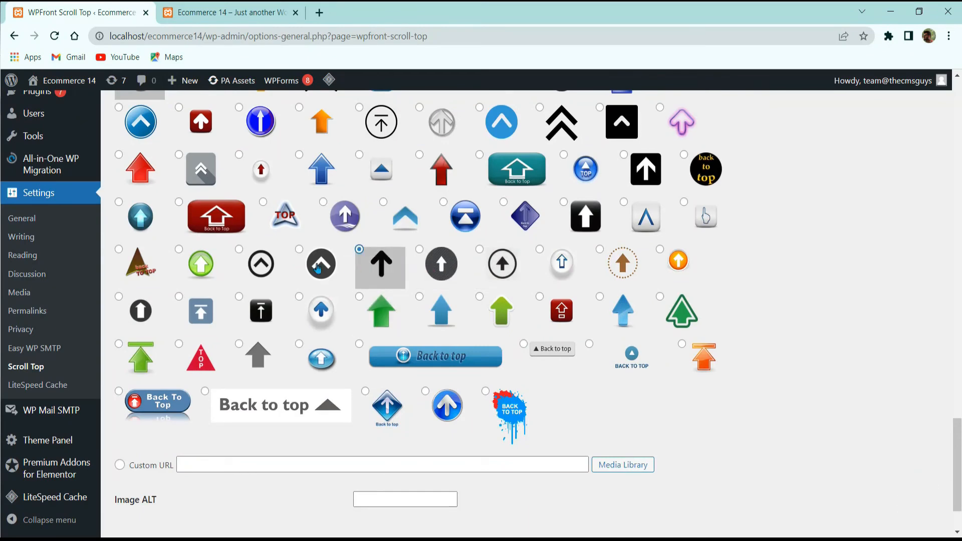
click(440, 265)
click(562, 261)
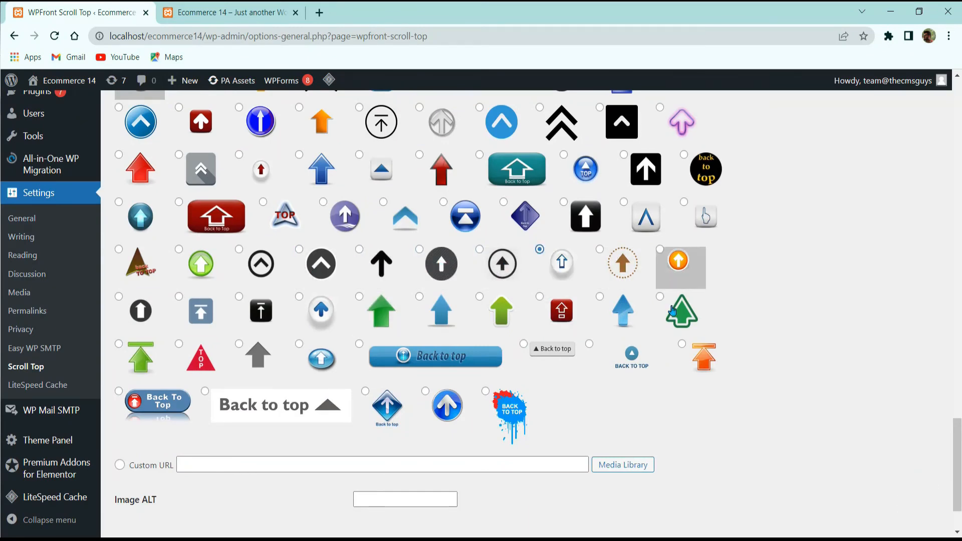
scroll(630, 280, down, 2)
scroll(630, 281, up, 3)
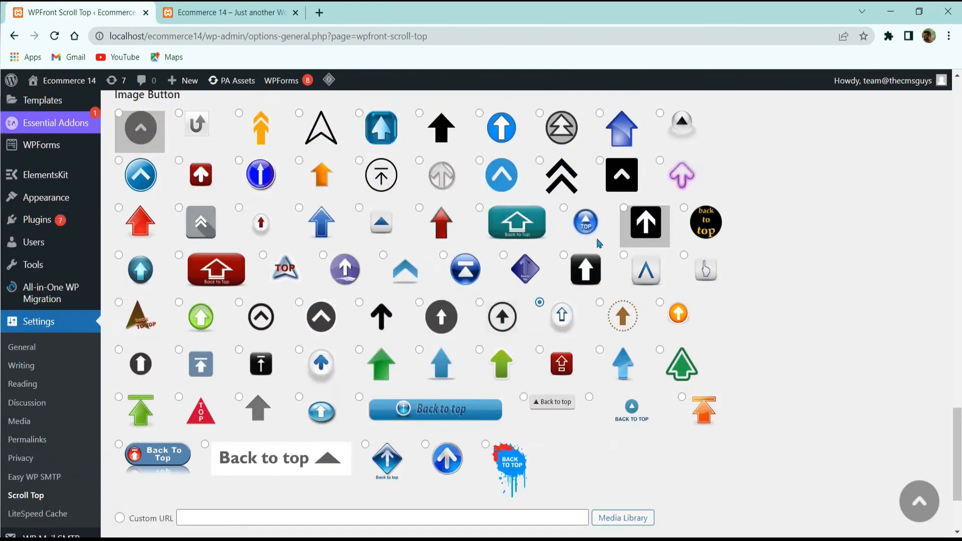
click(580, 272)
scroll(581, 225, up, 3)
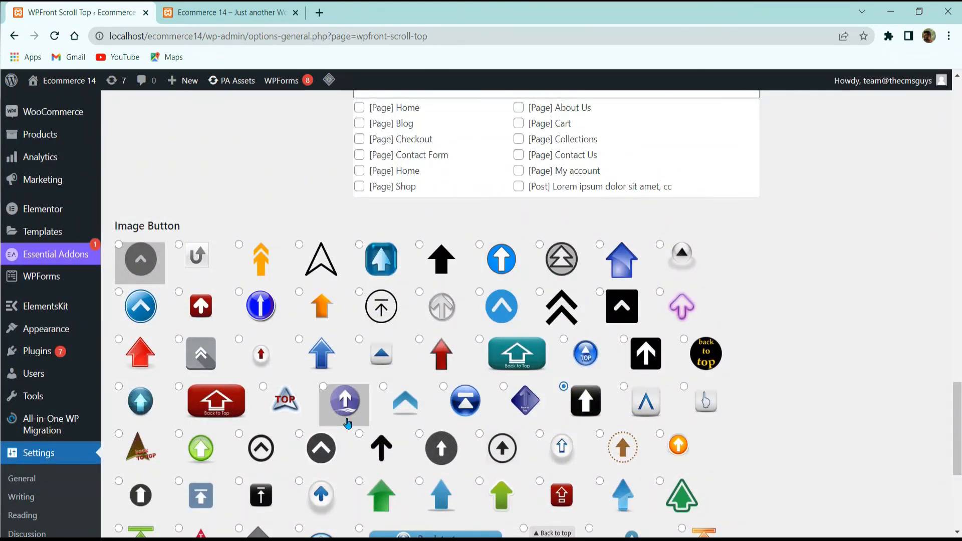
- Select the orange double-chevron arrow as the button image and save the changes
click(271, 270)
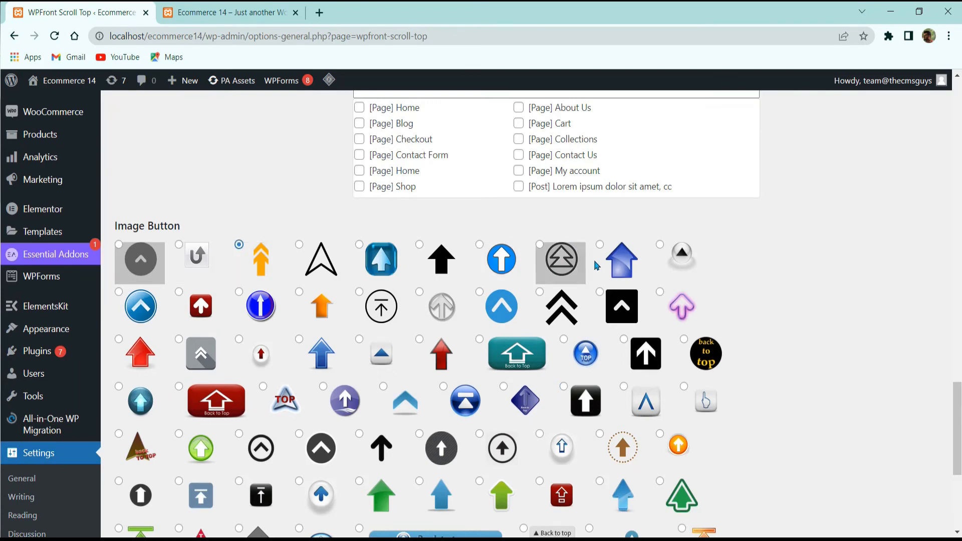
scroll(270, 300, down, 6)
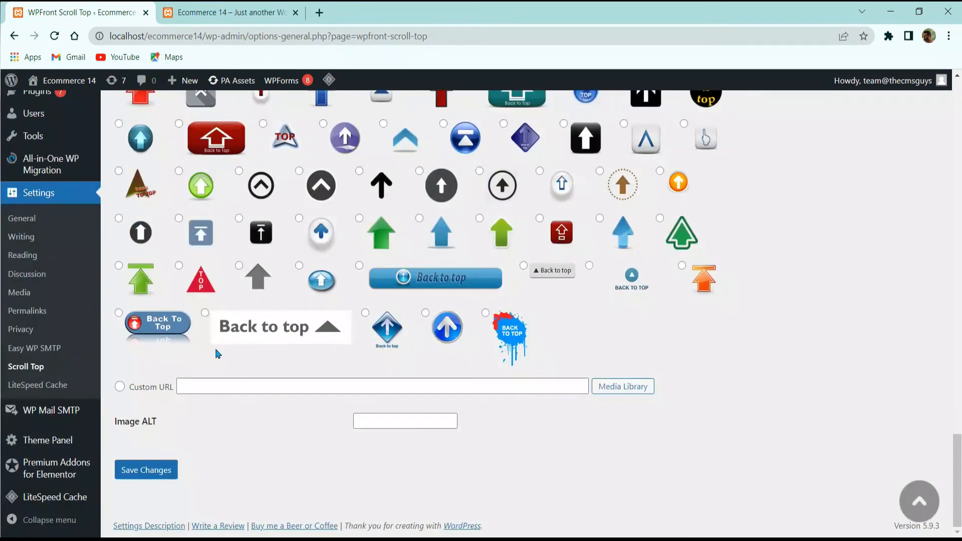
click(151, 470)
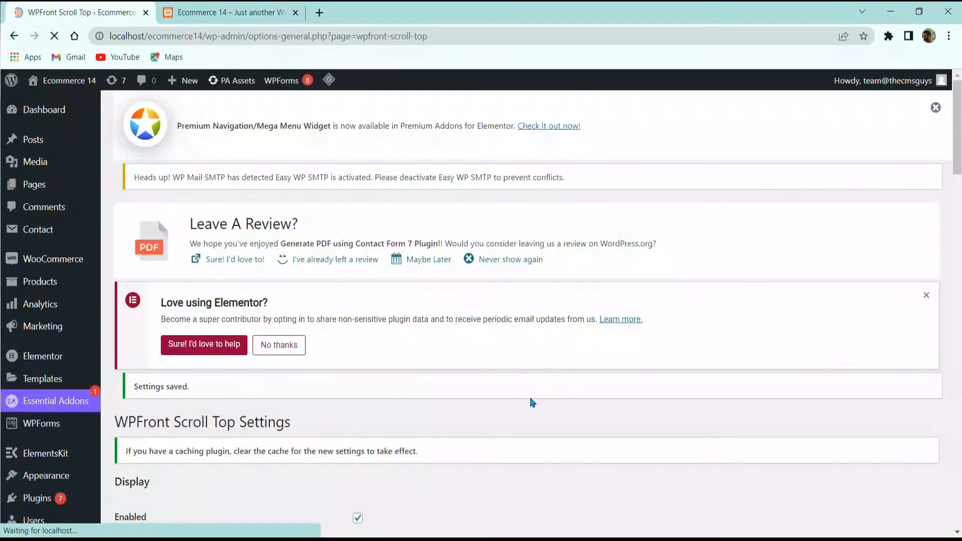
scroll(526, 336, down, 9)
scroll(527, 339, down, 10)
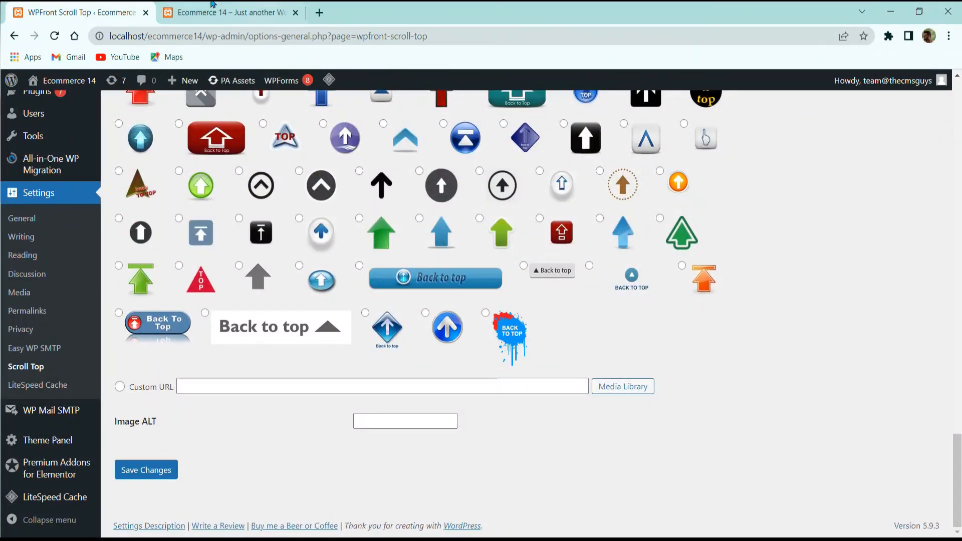
- Reload the live home page and test the orange arrow button from far down the page
click(220, 12)
click(54, 36)
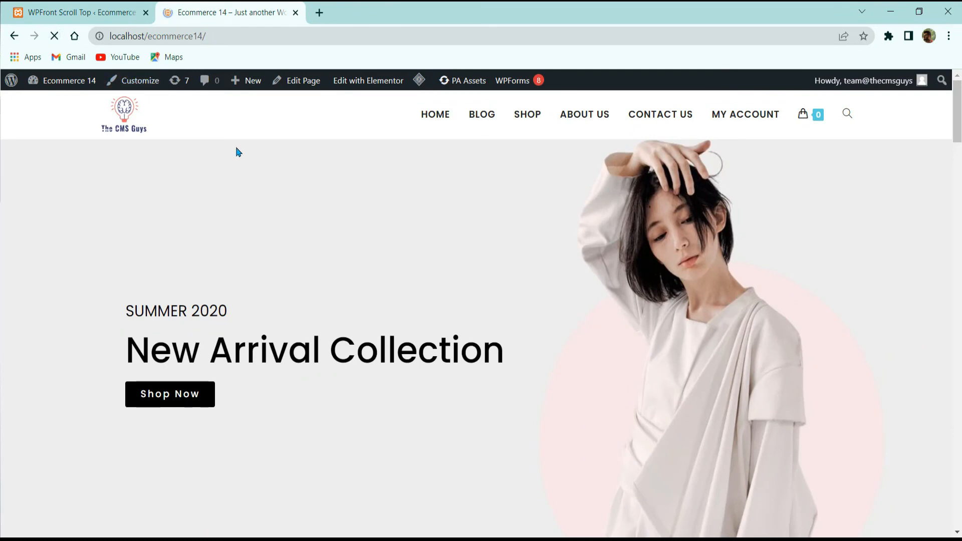
scroll(881, 472, down, 15)
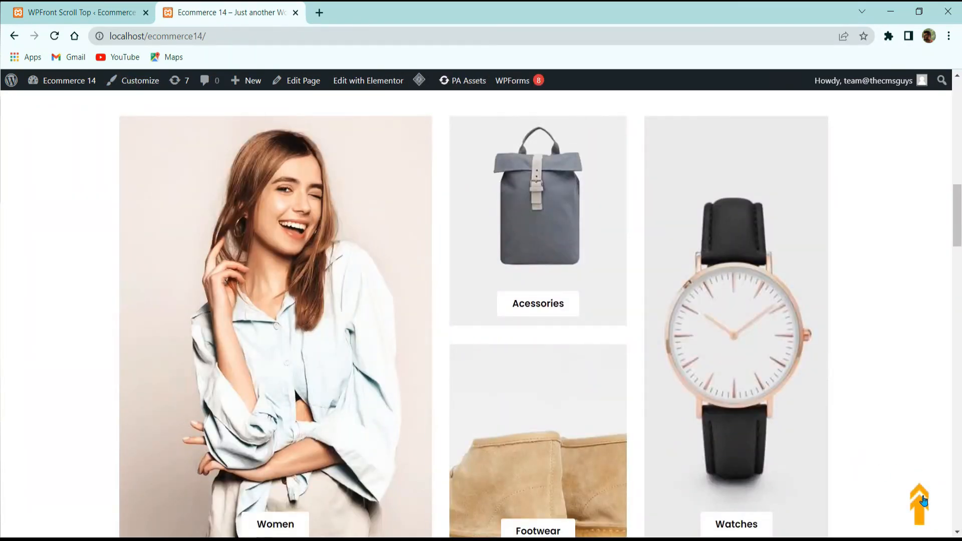
scroll(857, 466, down, 15)
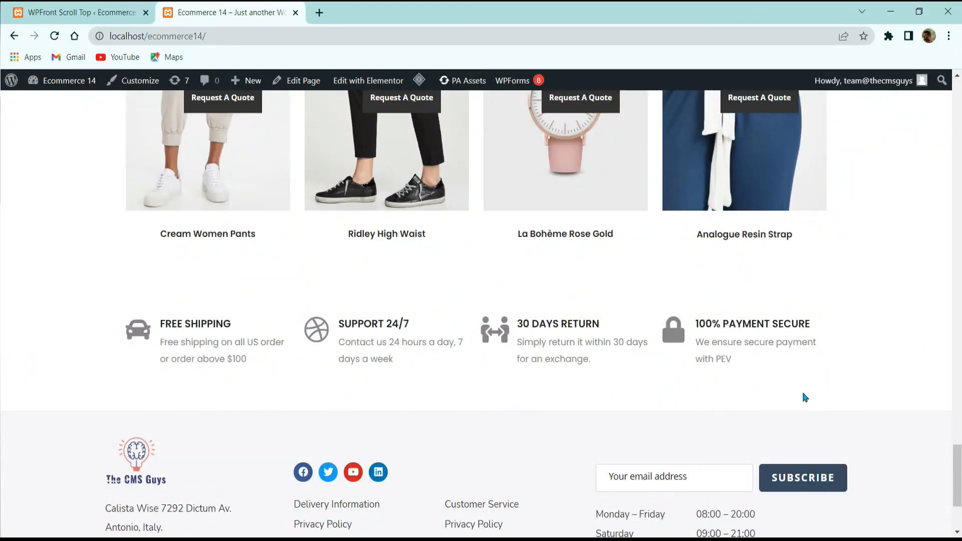
scroll(805, 398, up, 5)
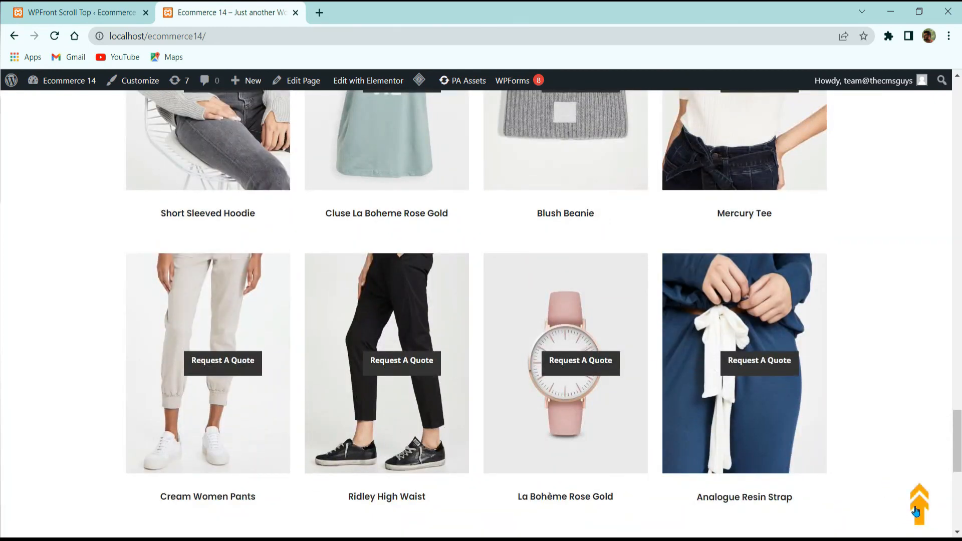
click(929, 510)
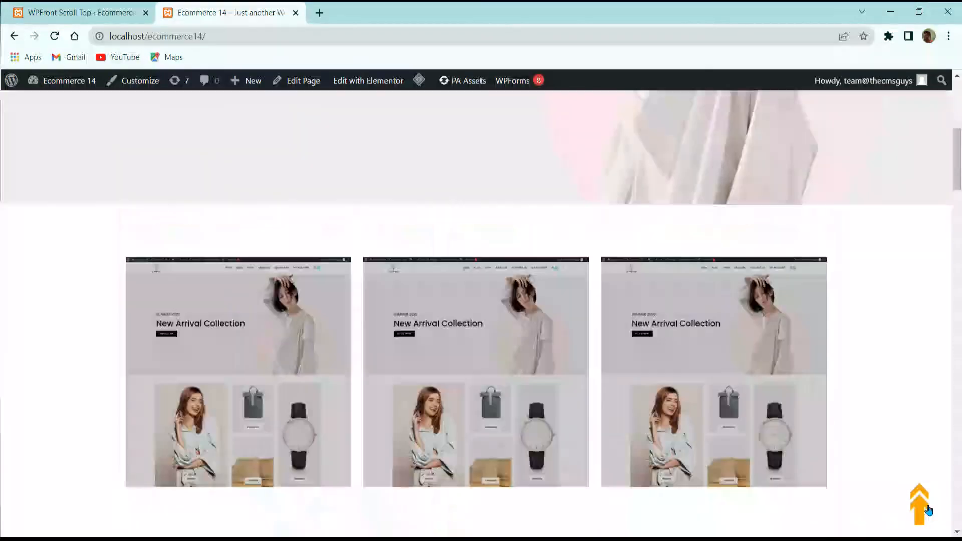